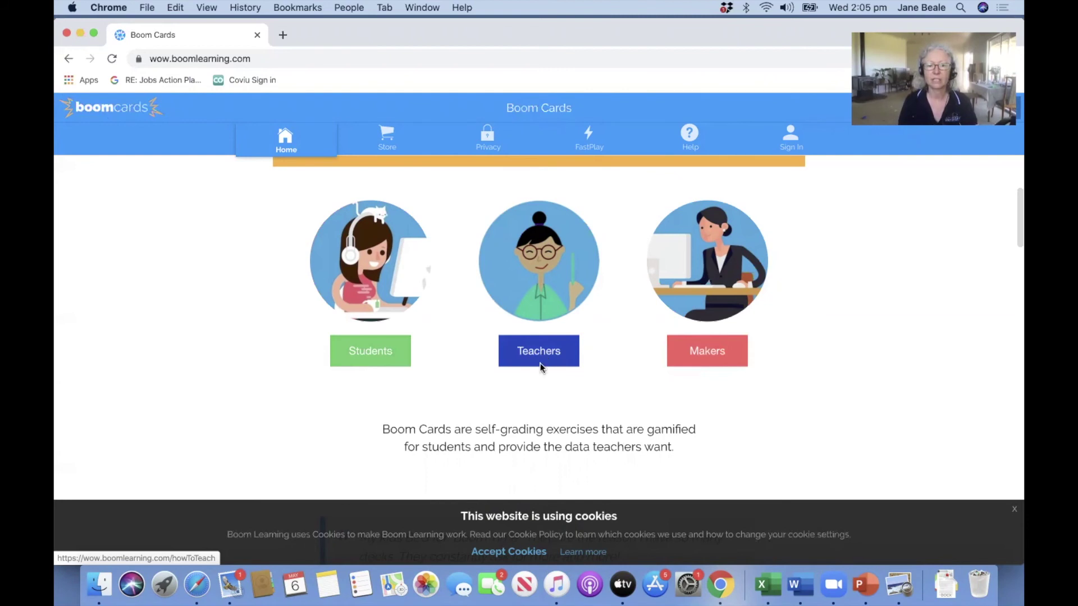
Scroll the Boom Cards home page down to the Students, Teachers and Makers options.
{"action": "scroll", "coordinate": [542, 367], "scroll_direction": "down", "scroll_amount": 1}
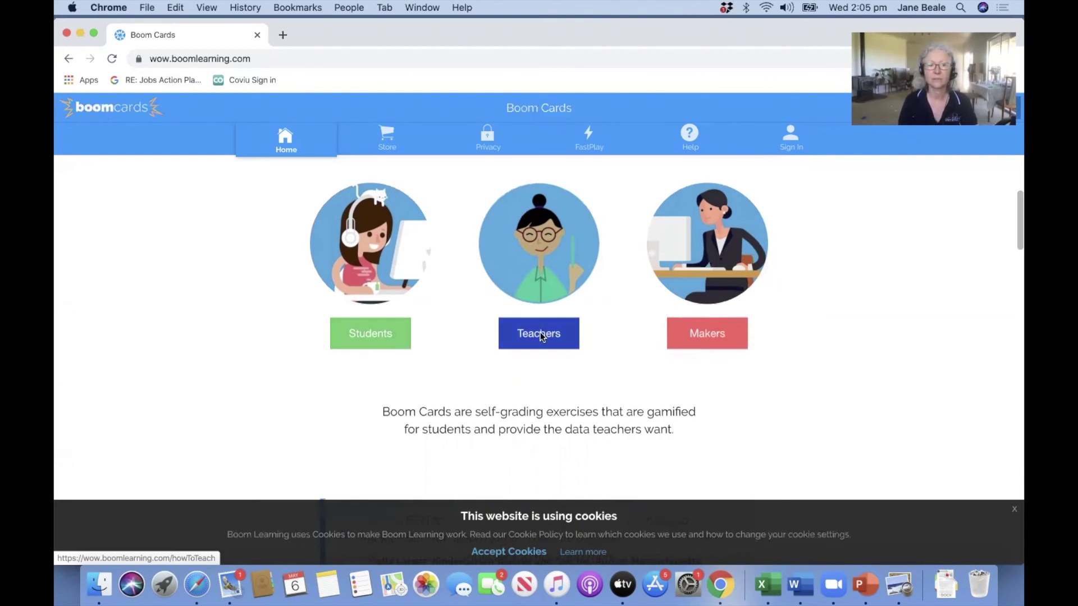
From the Teachers page, start a free trial account that signs up with email.
{"action": "left_click", "coordinate": [542, 336]}
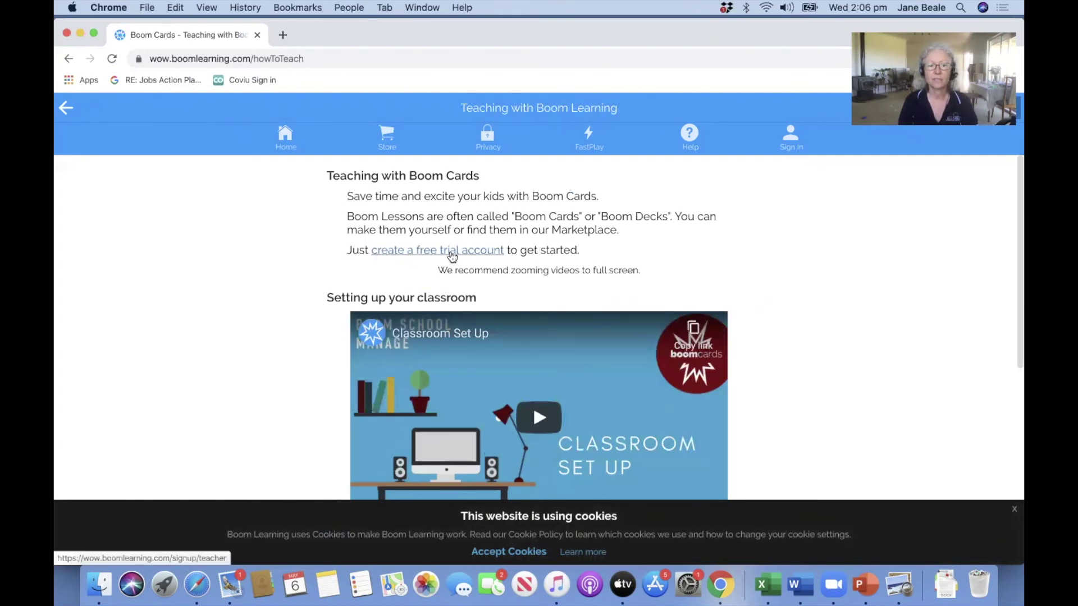
{"action": "left_click", "coordinate": [453, 253]}
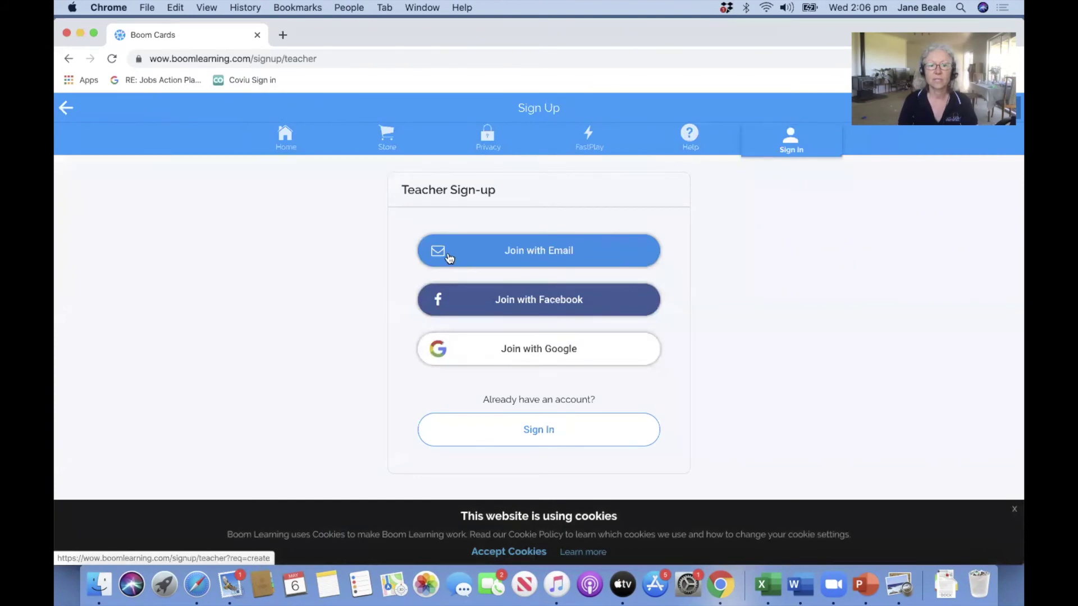
{"action": "left_click", "coordinate": [494, 249]}
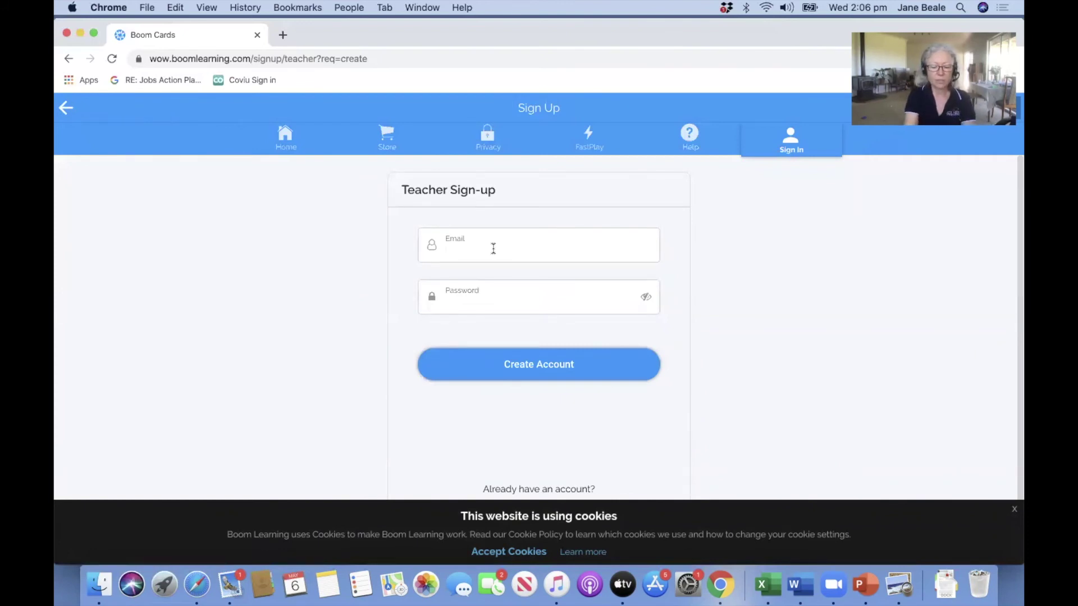
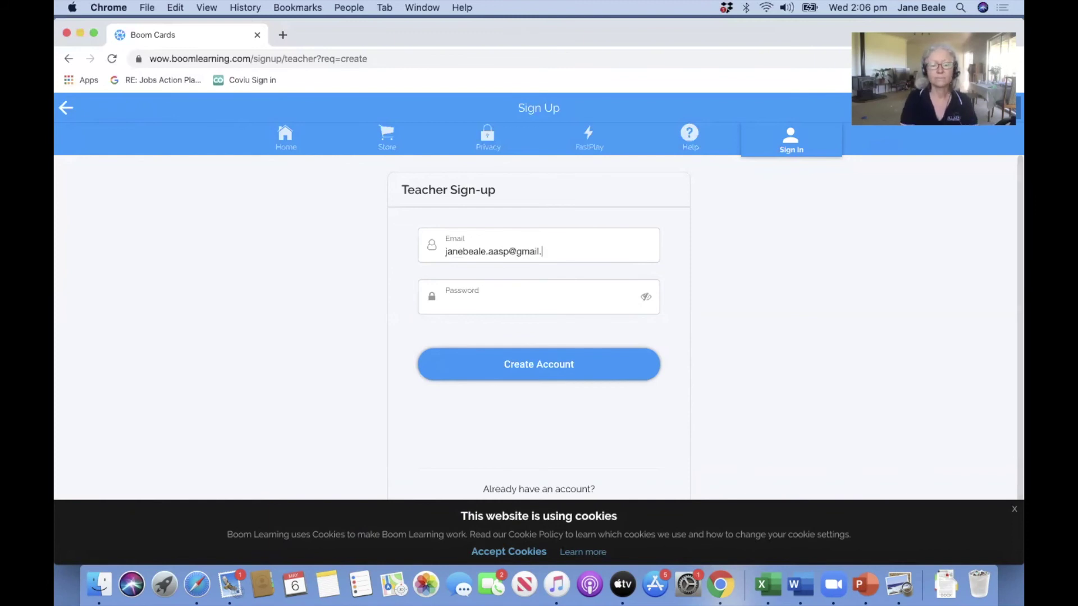
Enter the email address and account password, create the account, and decline saving the password.
{"action": "left_click", "coordinate": [489, 290]}
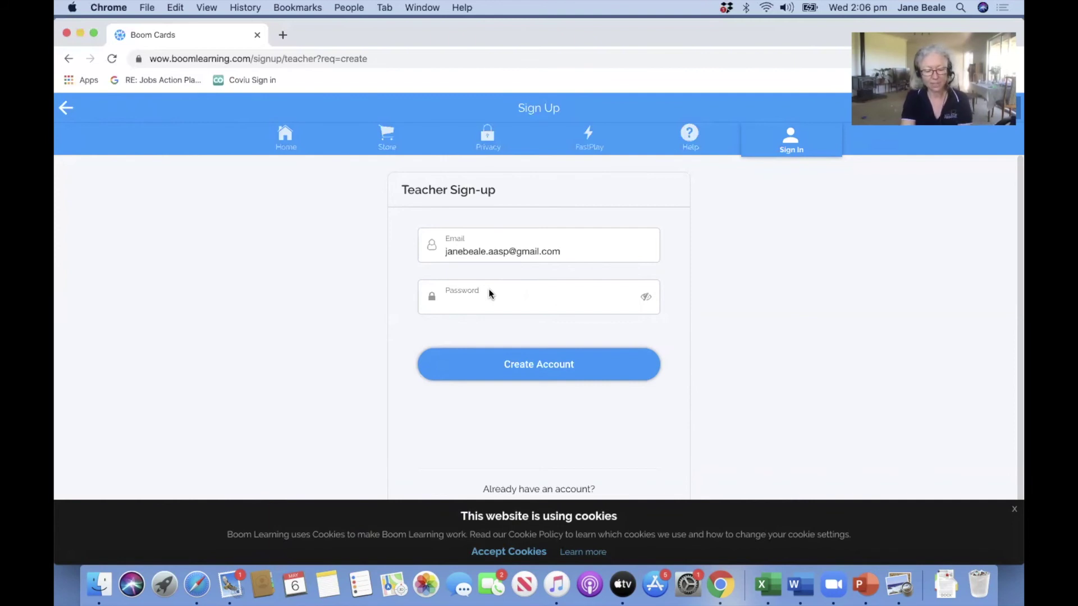
{"action": "type", "text": "•••••••••••••"}
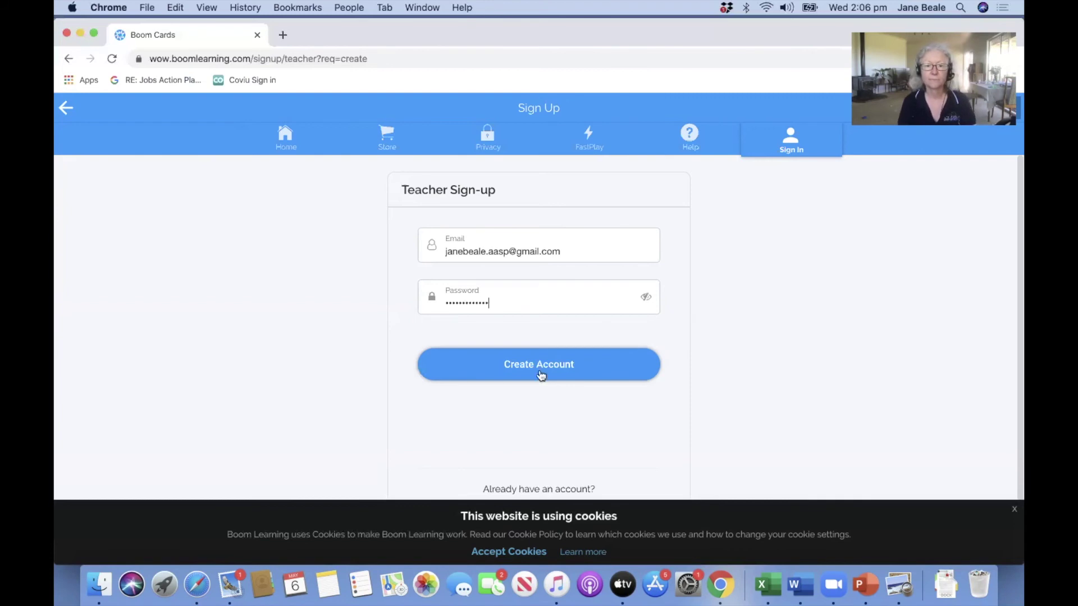
{"action": "left_click", "coordinate": [541, 369]}
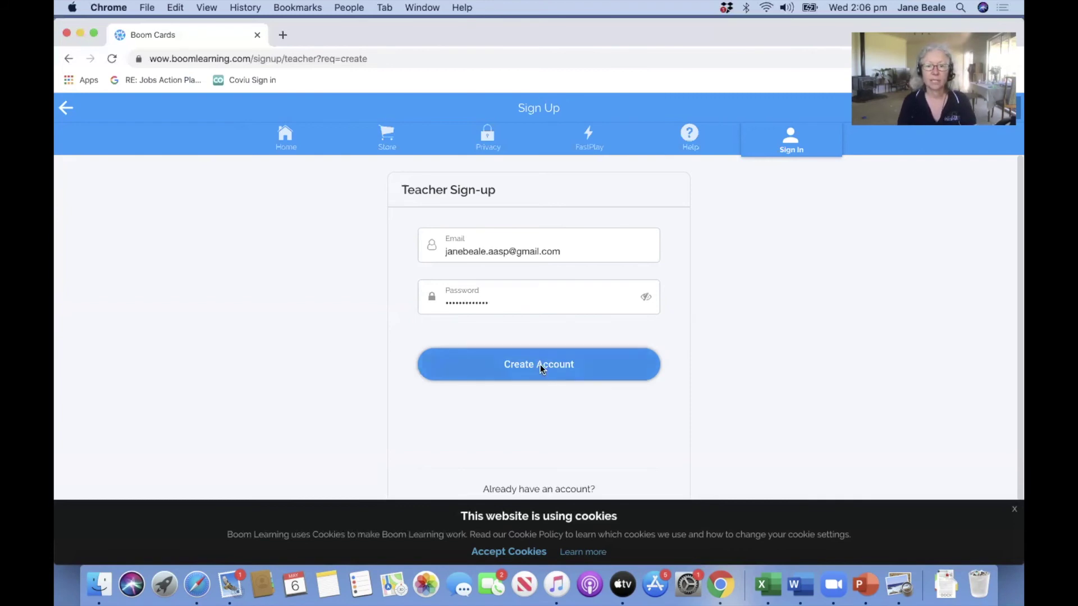
{"action": "left_click", "coordinate": [899, 277]}
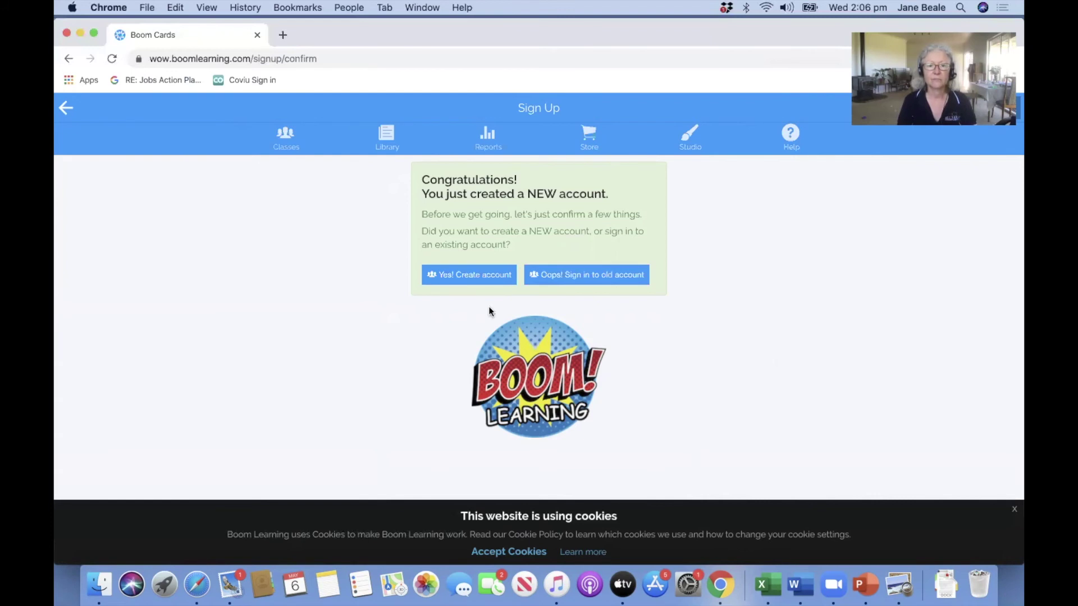
Confirm the brand-new account, go to Classes, and open the Terms of Service.
{"action": "left_click", "coordinate": [454, 277]}
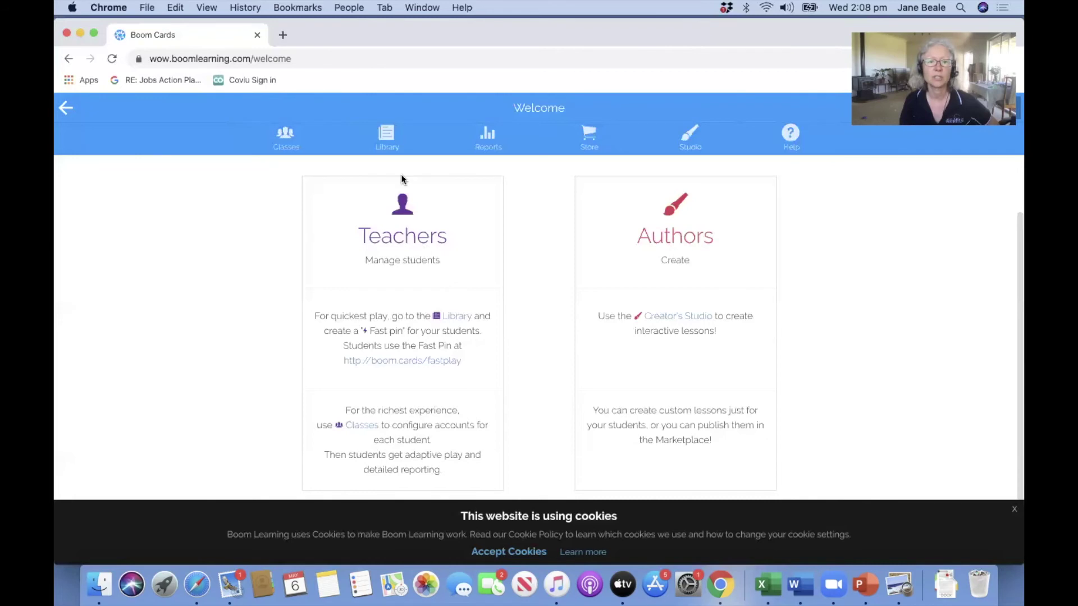
{"action": "left_click", "coordinate": [286, 149]}
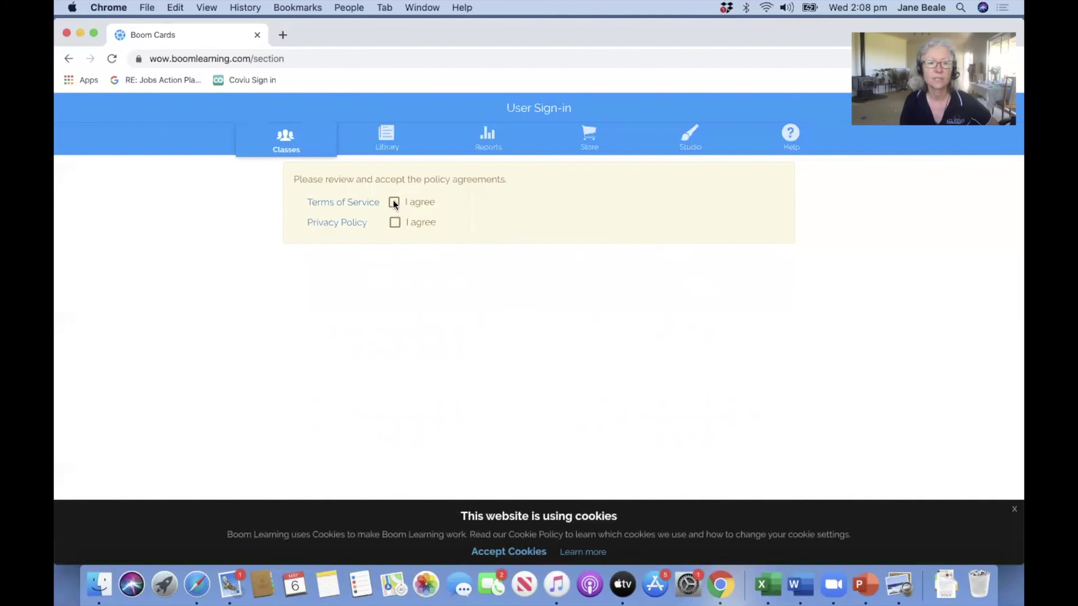
{"action": "left_click", "coordinate": [361, 205]}
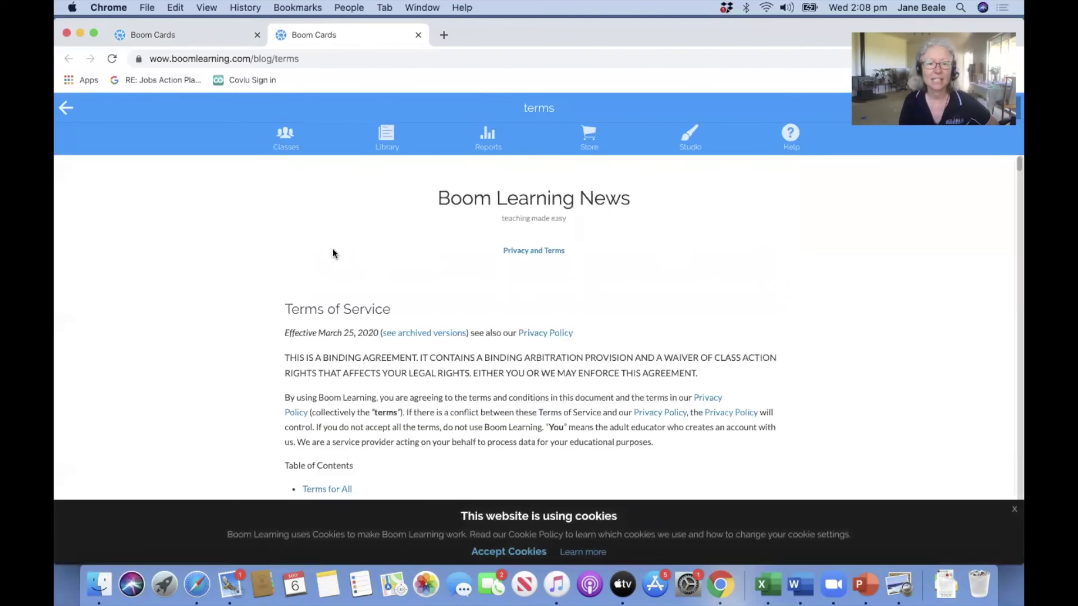
Scroll through the Terms of Service to read it.
{"action": "scroll", "coordinate": [266, 337], "scroll_direction": "down", "scroll_amount": 3}
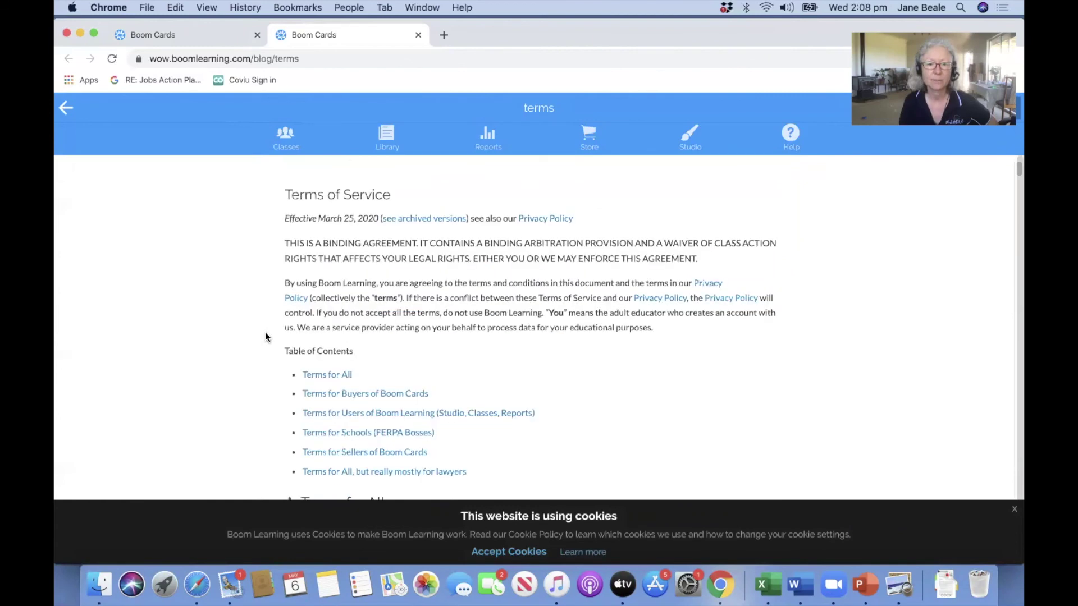
{"action": "scroll", "coordinate": [267, 337], "scroll_direction": "down", "scroll_amount": 3}
{"action": "scroll", "coordinate": [265, 336], "scroll_direction": "down", "scroll_amount": 10}
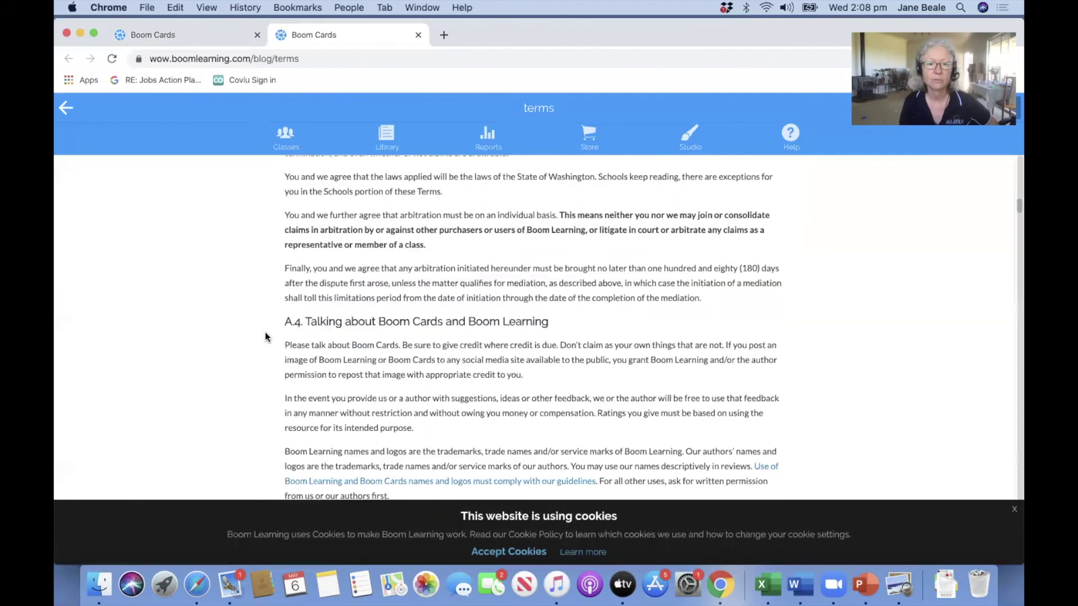
{"action": "scroll", "coordinate": [265, 337], "scroll_direction": "down", "scroll_amount": 10}
{"action": "scroll", "coordinate": [262, 332], "scroll_direction": "down", "scroll_amount": 15}
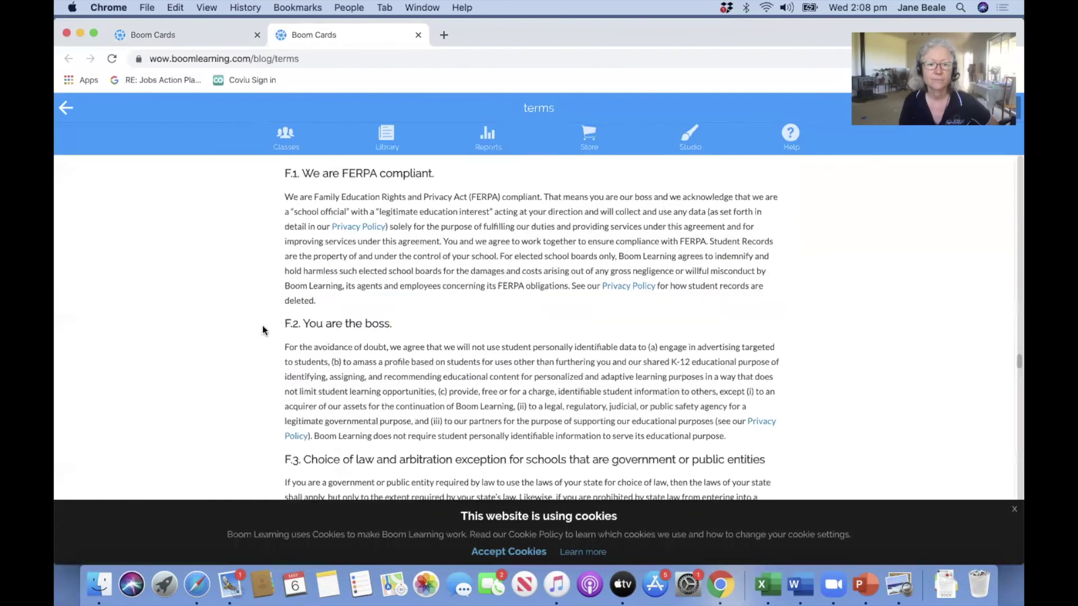
{"action": "scroll", "coordinate": [262, 330], "scroll_direction": "down", "scroll_amount": 15}
{"action": "scroll", "coordinate": [262, 330], "scroll_direction": "down", "scroll_amount": 15}
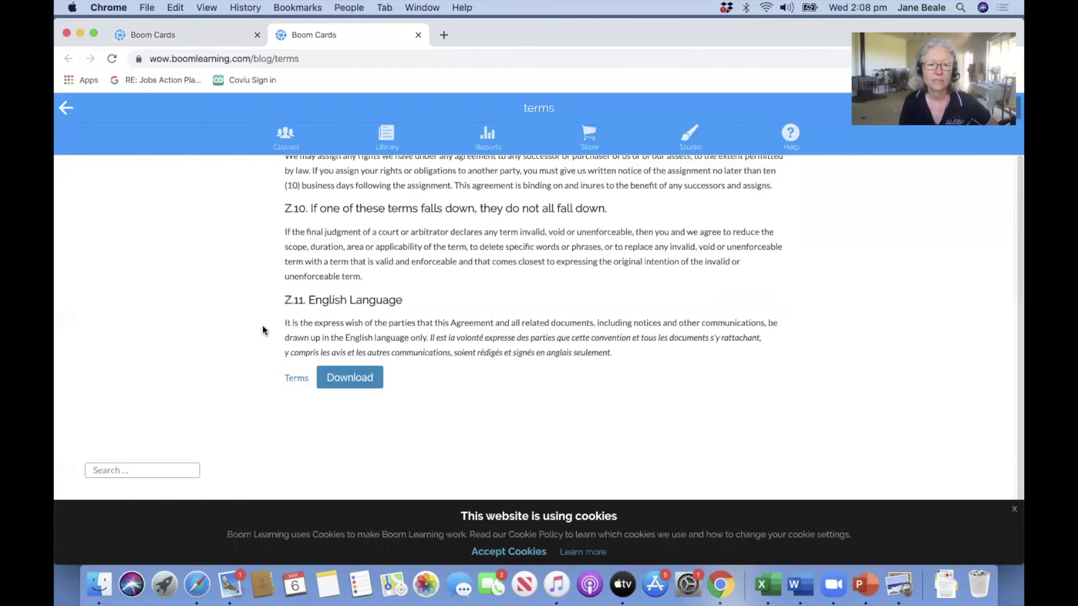
{"action": "scroll", "coordinate": [262, 330], "scroll_direction": "up", "scroll_amount": 10}
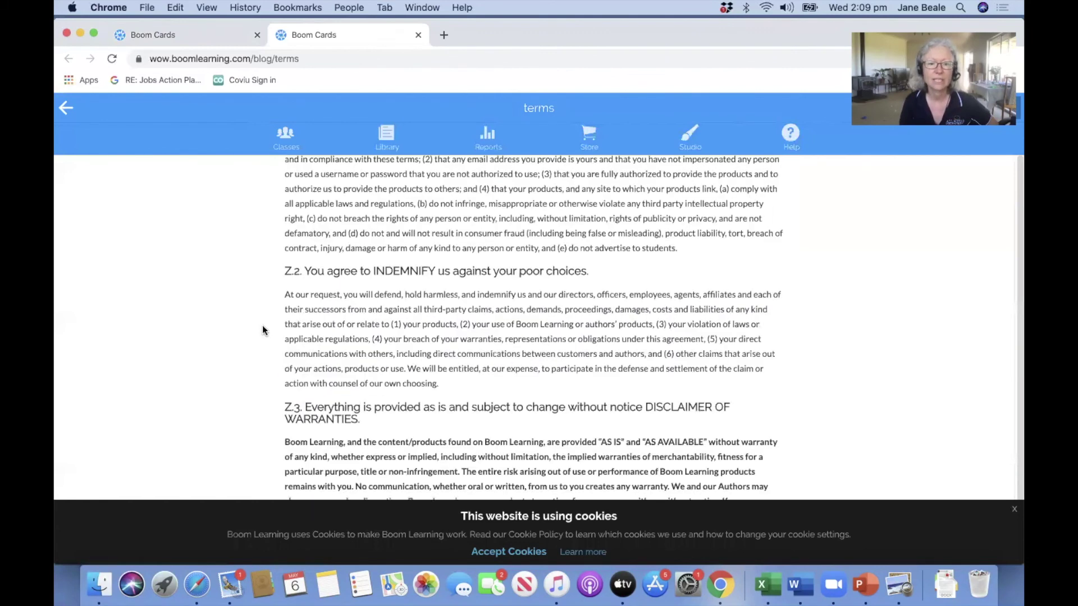
{"action": "scroll", "coordinate": [262, 330], "scroll_direction": "up", "scroll_amount": 15}
{"action": "scroll", "coordinate": [262, 330], "scroll_direction": "up", "scroll_amount": 10}
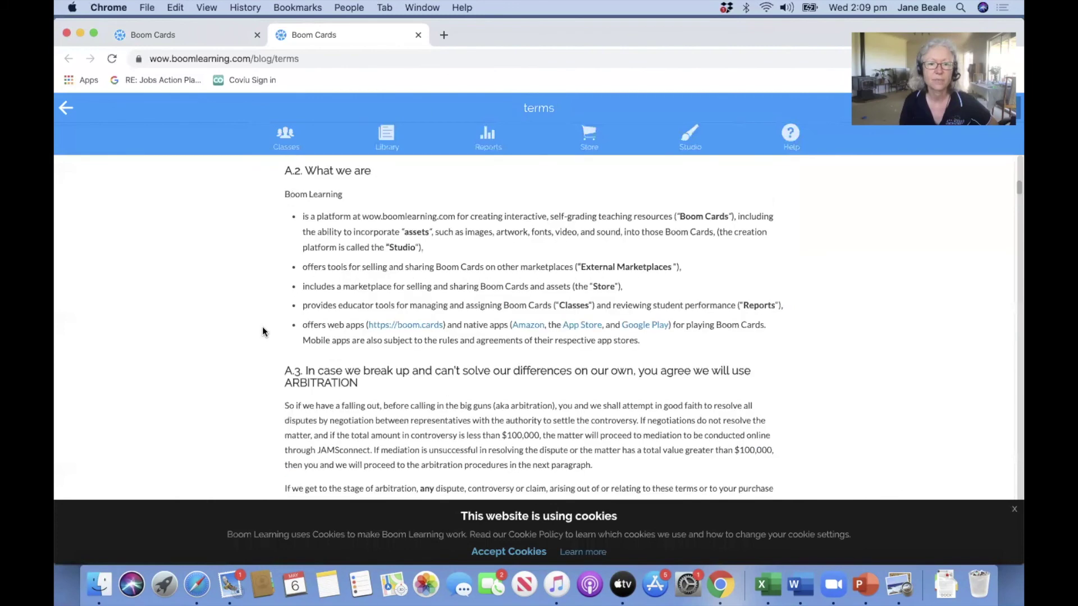
{"action": "scroll", "coordinate": [261, 330], "scroll_direction": "up", "scroll_amount": 5}
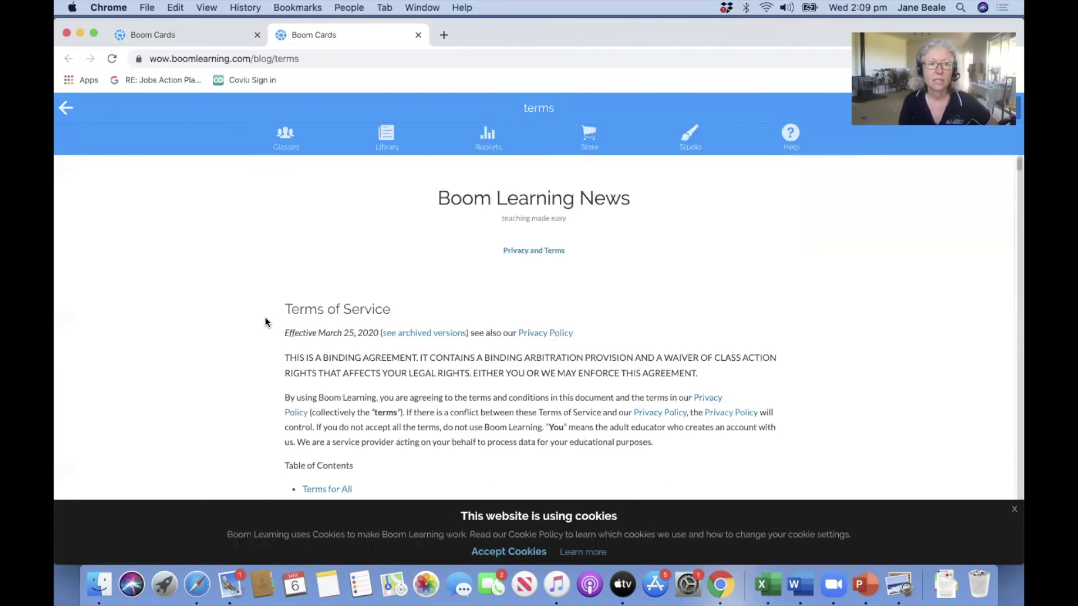
Return to the policy agreement panel, accept the Terms, and open the Privacy Policy.
{"action": "left_click", "coordinate": [65, 108]}
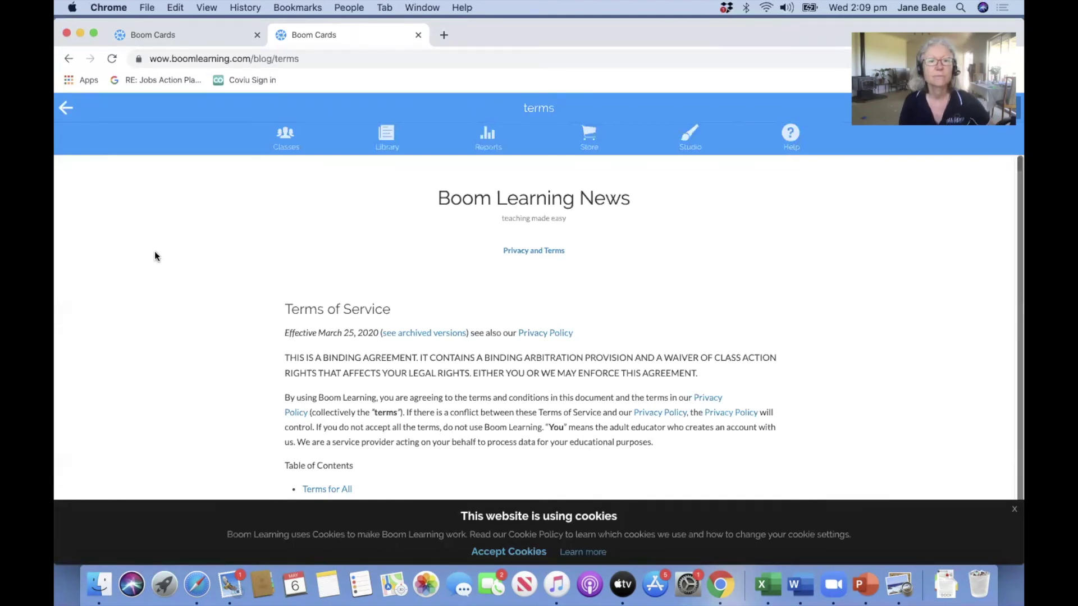
{"action": "left_click", "coordinate": [291, 147]}
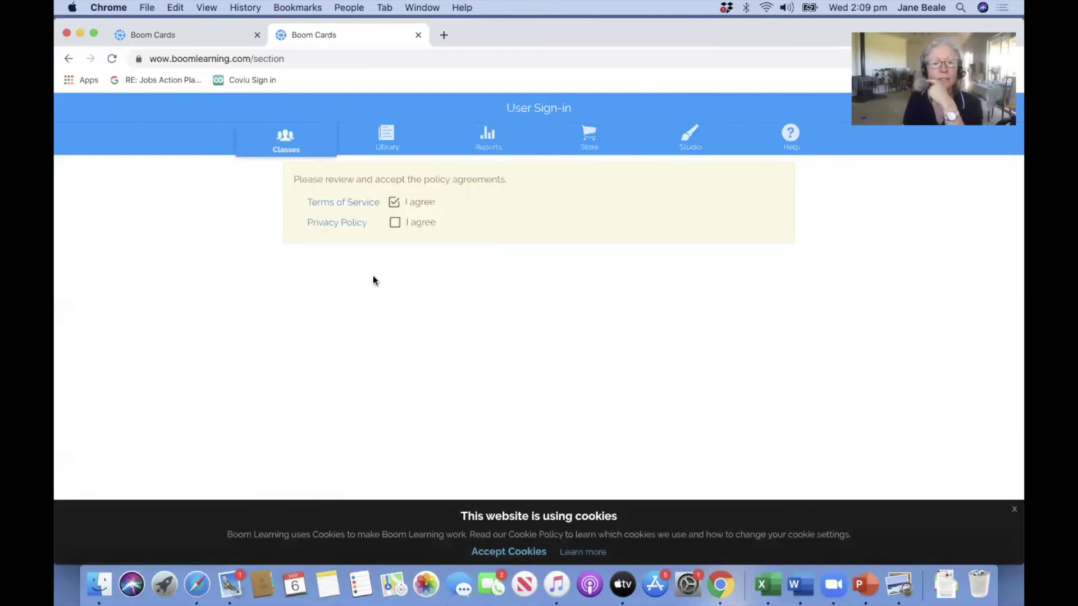
{"action": "left_click", "coordinate": [337, 223]}
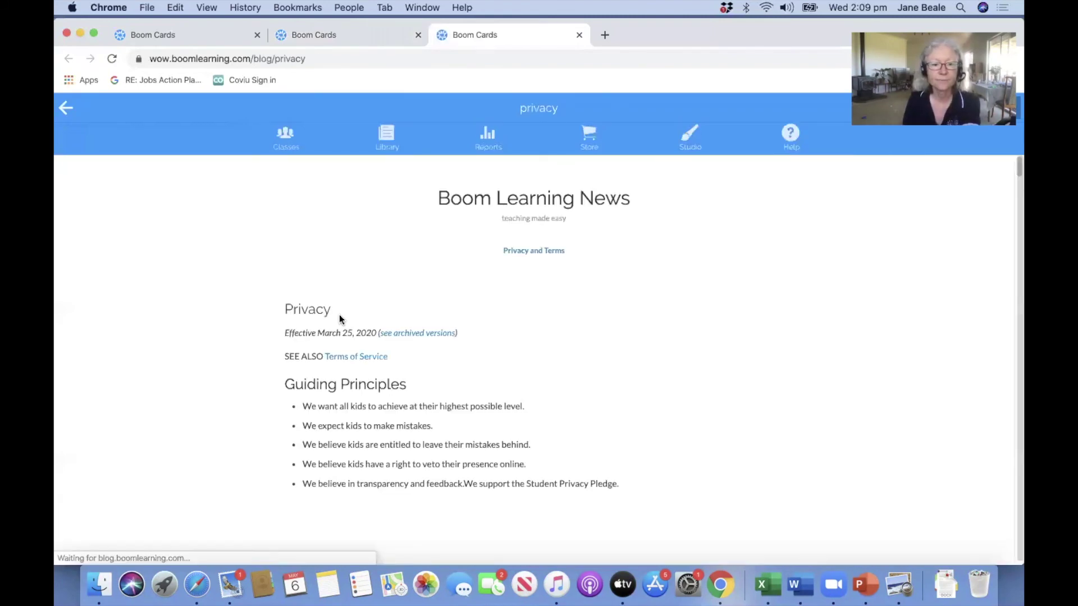
Read the Privacy Policy, then agree to it from the Teacher Classes panel.
{"action": "scroll", "coordinate": [339, 318], "scroll_direction": "down", "scroll_amount": 10}
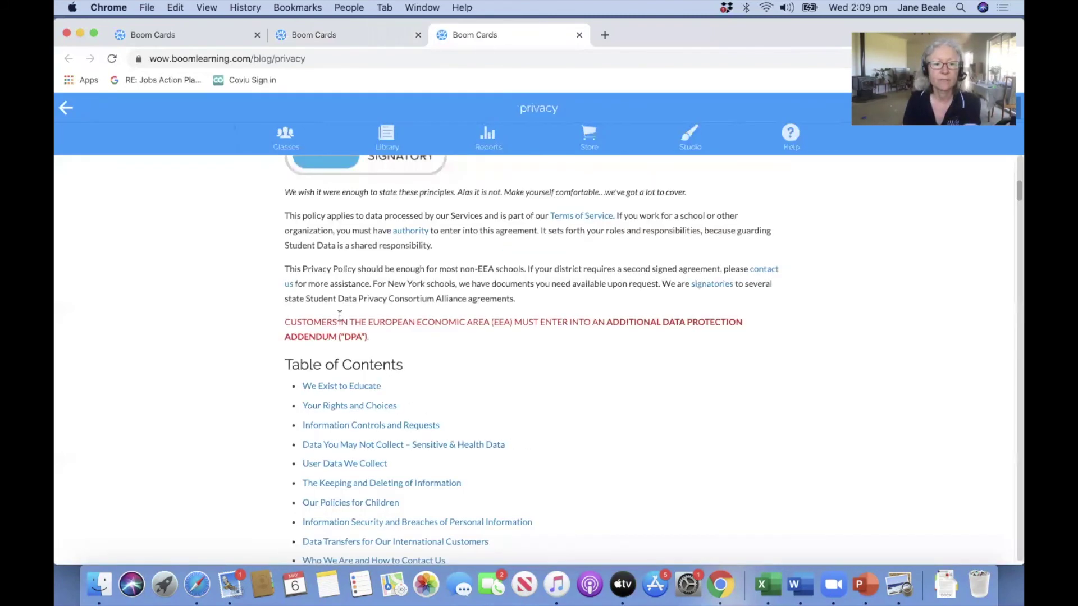
{"action": "scroll", "coordinate": [339, 316], "scroll_direction": "down", "scroll_amount": 15}
{"action": "scroll", "coordinate": [338, 314], "scroll_direction": "down", "scroll_amount": 20}
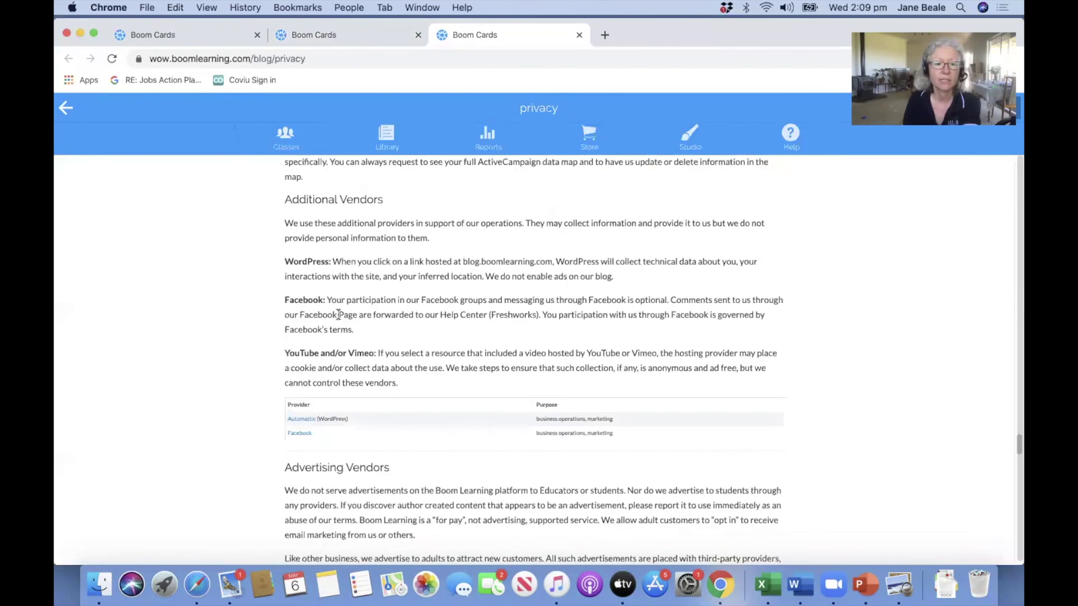
{"action": "scroll", "coordinate": [339, 316], "scroll_direction": "up", "scroll_amount": 20}
{"action": "scroll", "coordinate": [329, 275], "scroll_direction": "up", "scroll_amount": 20}
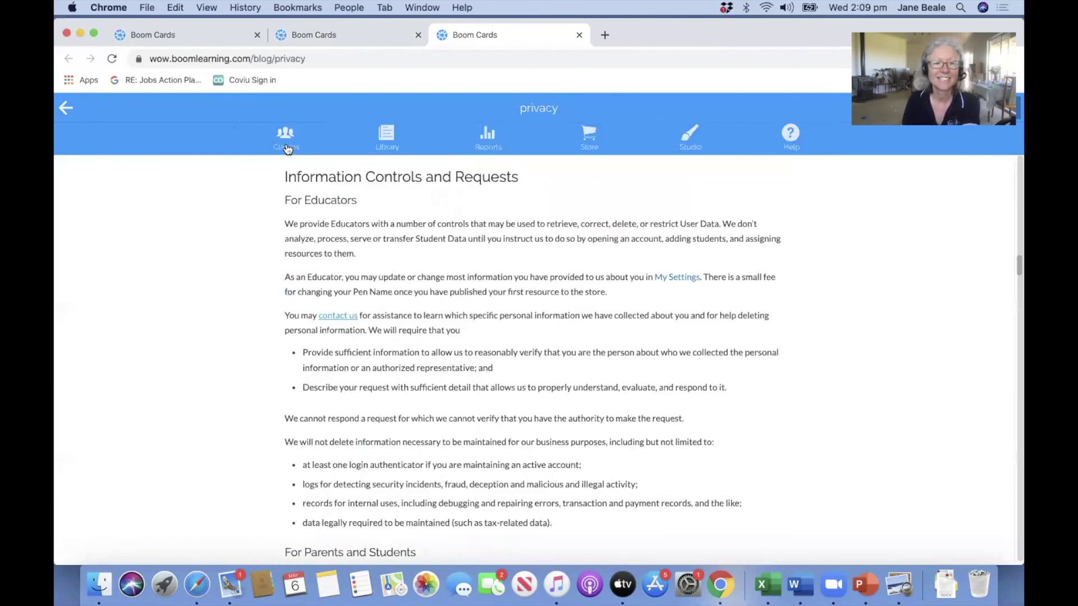
{"action": "left_click", "coordinate": [286, 147]}
{"action": "left_click", "coordinate": [393, 223]}
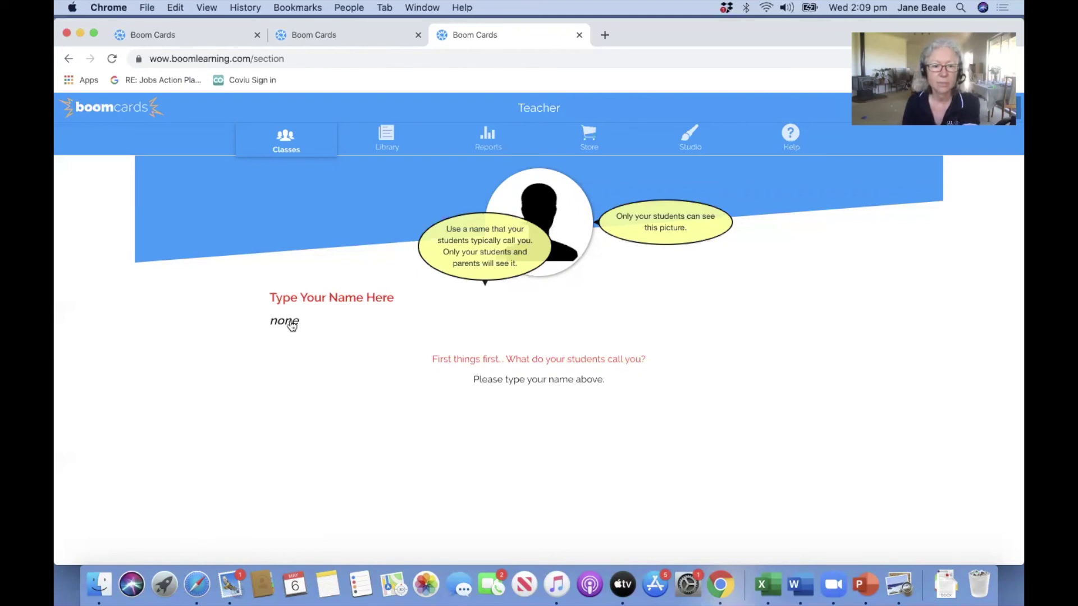
Set the teacher's display name to the first name only, removing the surname.
{"action": "left_click", "coordinate": [353, 327]}
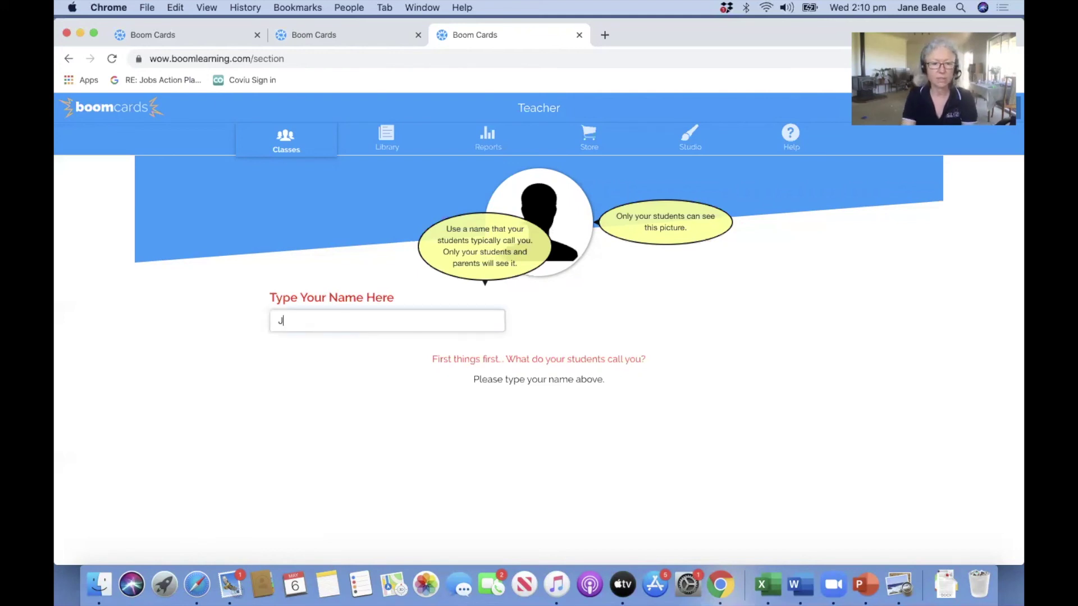
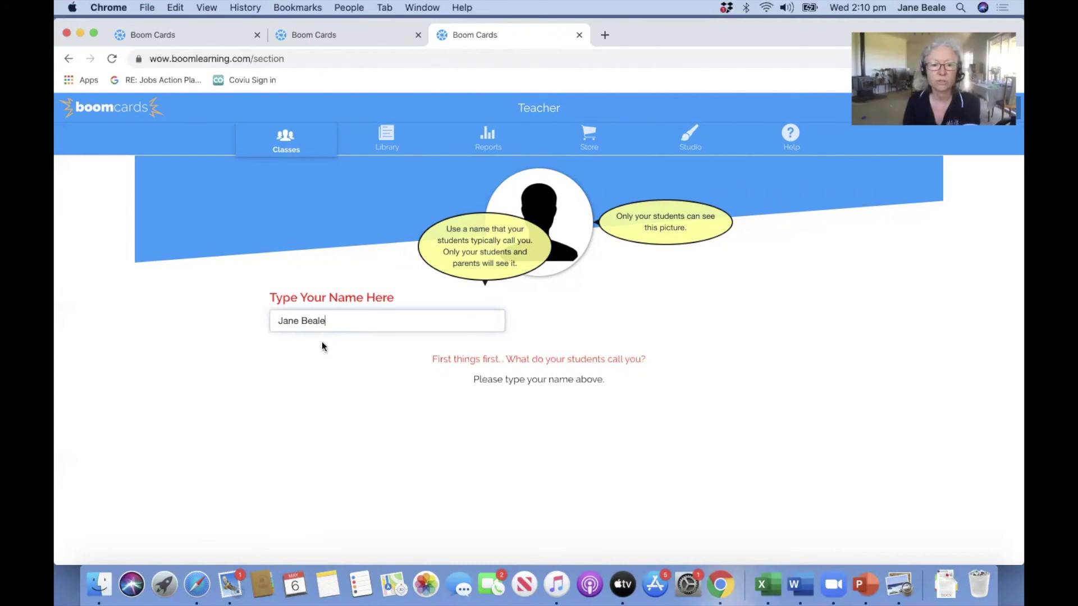
{"action": "left_click_drag", "start_coordinate": [301, 318], "coordinate": [337, 316]}
{"action": "key", "text": "BackSpace"}
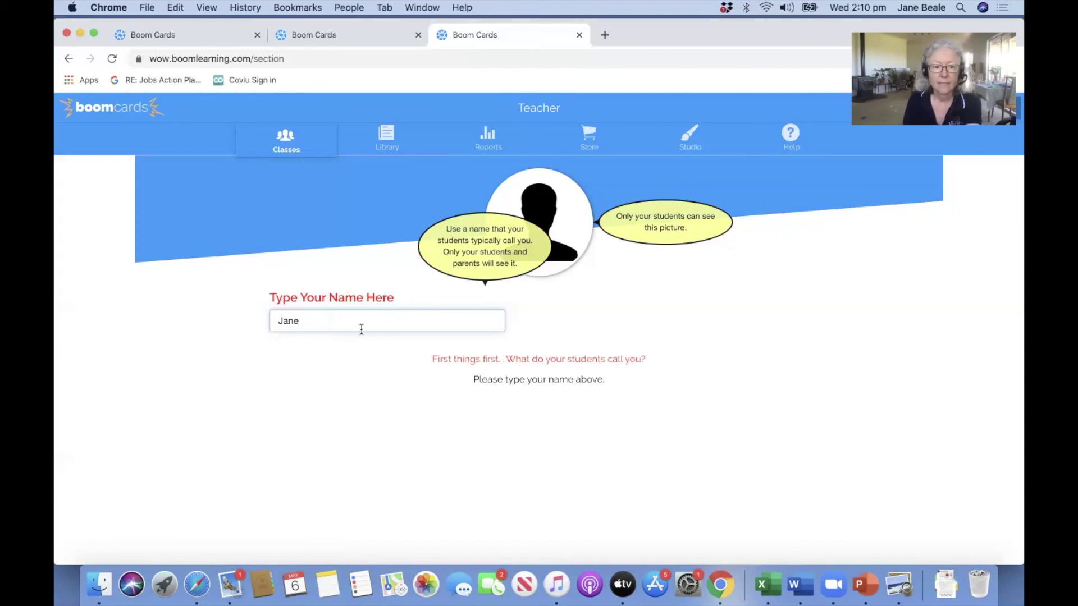
{"action": "key", "text": "Return"}
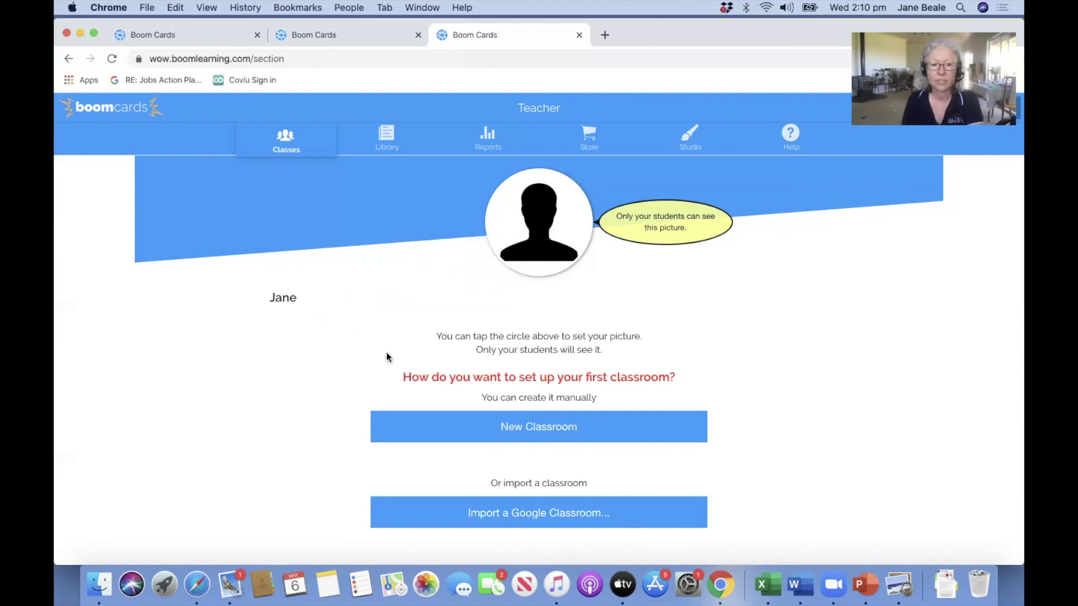
{"action": "left_click", "coordinate": [545, 224]}
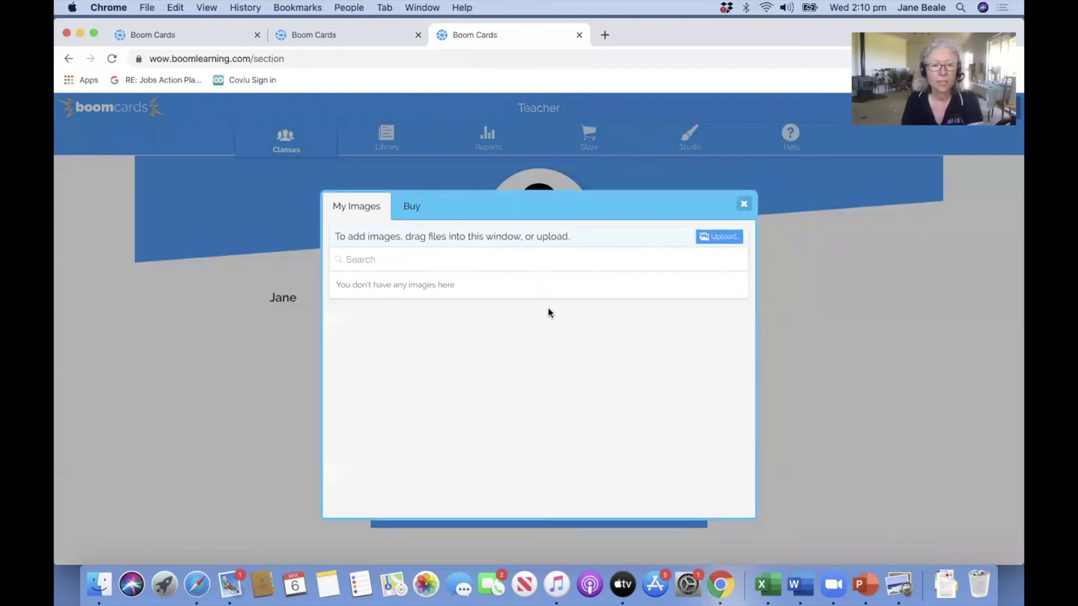
Upload the profile photo, zoom in and centre the face in the circle, and save.
{"action": "left_click", "coordinate": [720, 237]}
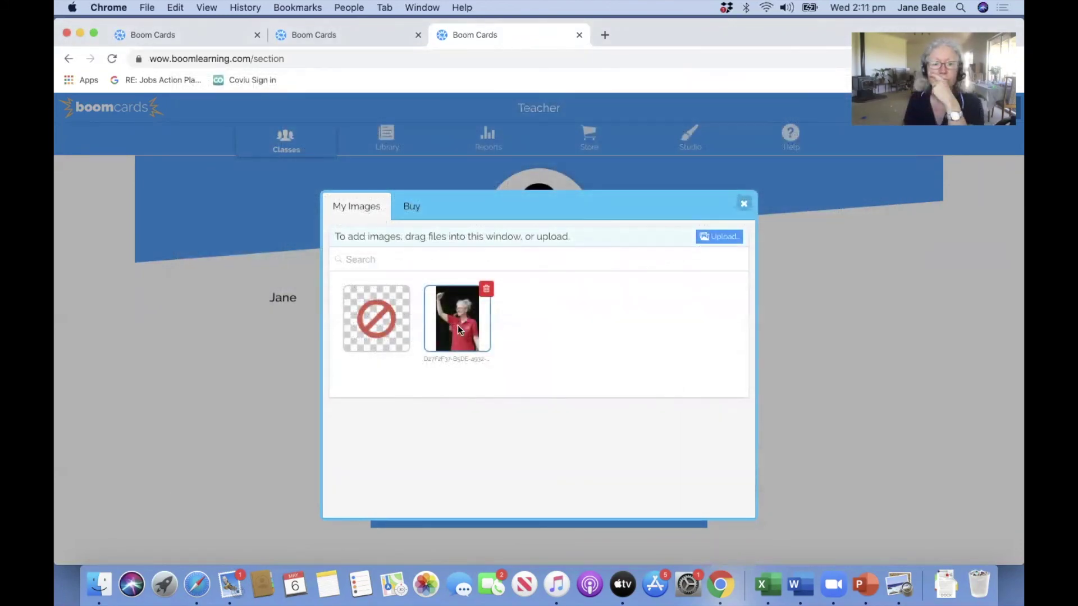
{"action": "left_click", "coordinate": [457, 319]}
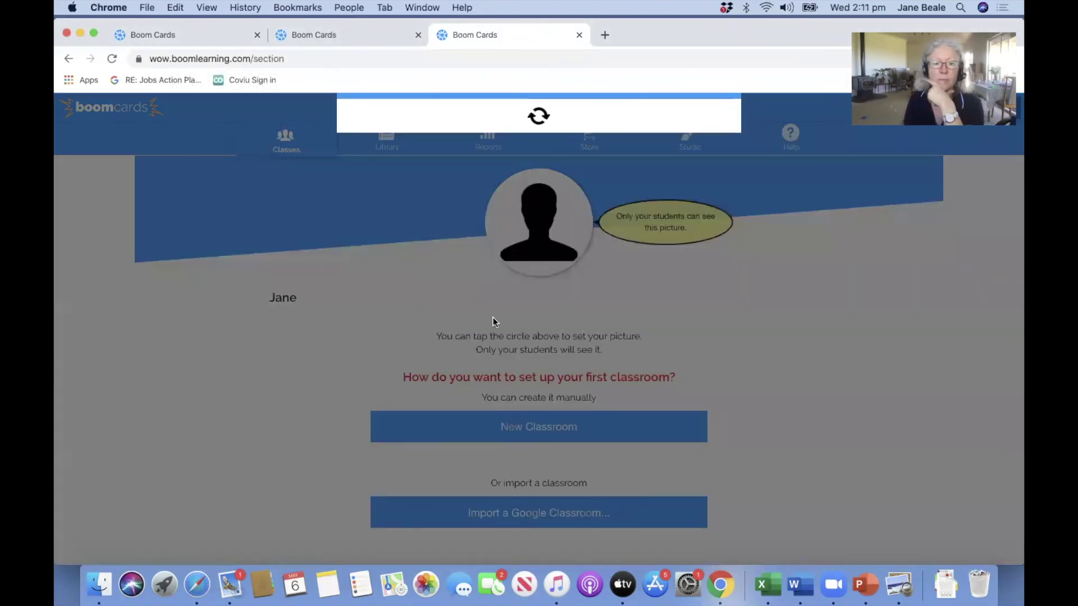
{"action": "left_click_drag", "start_coordinate": [467, 347], "coordinate": [489, 347]}
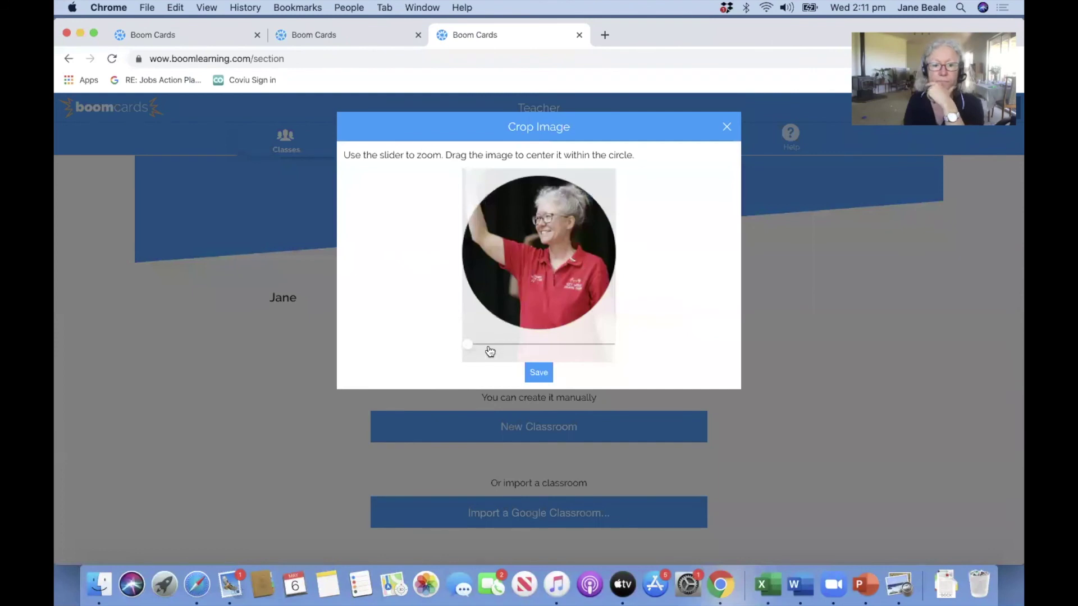
{"action": "left_click_drag", "start_coordinate": [545, 290], "coordinate": [522, 315]}
{"action": "left_click", "coordinate": [529, 373]}
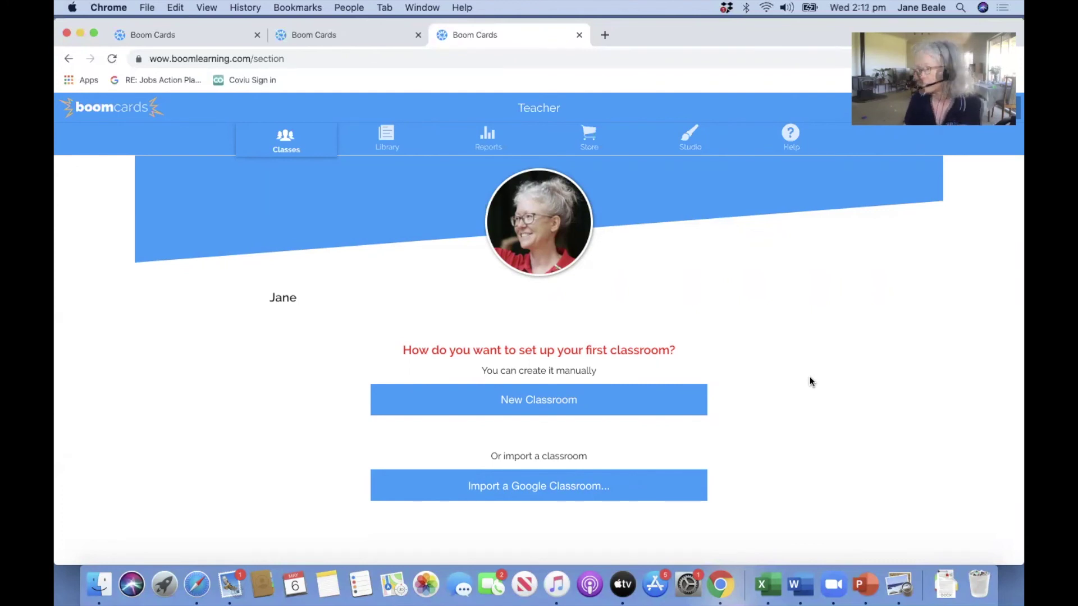
Create a new classroom manually and review its username, password and URL.
{"action": "left_click", "coordinate": [540, 402]}
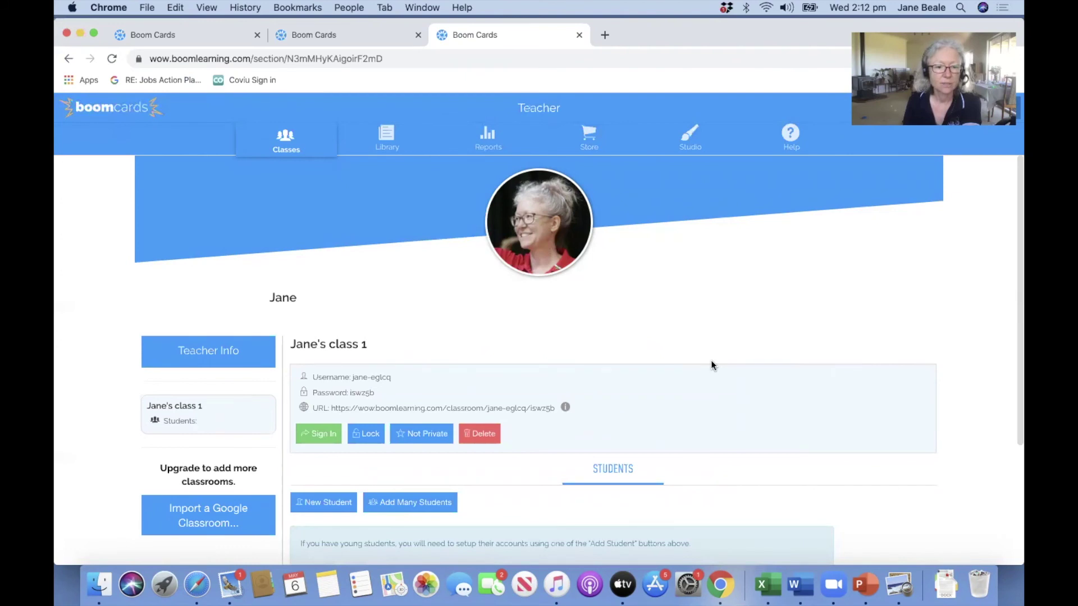
{"action": "scroll", "coordinate": [708, 365], "scroll_direction": "down", "scroll_amount": 1}
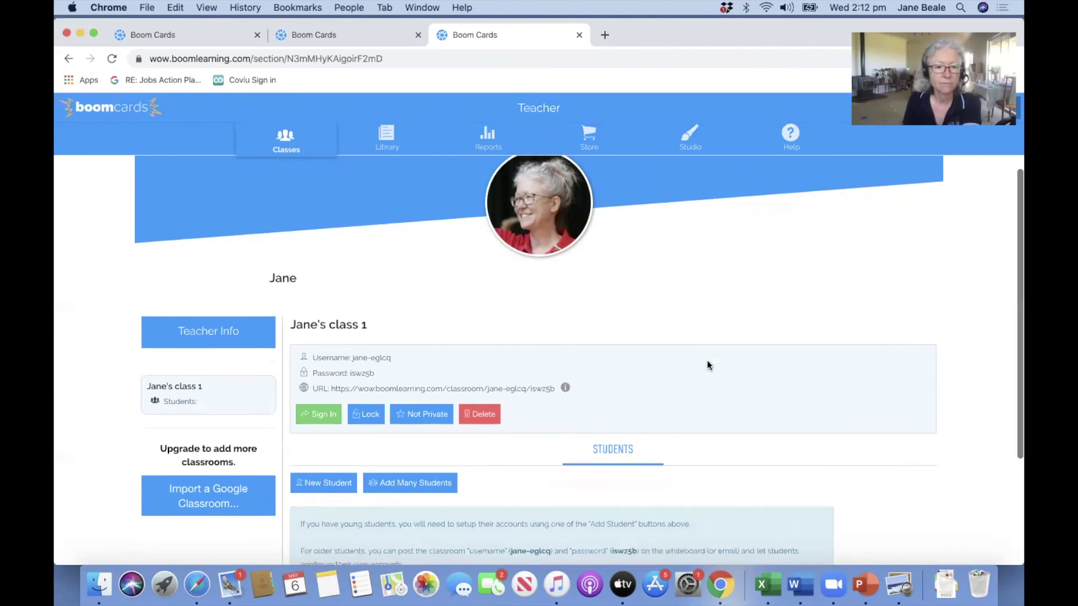
{"action": "scroll", "coordinate": [708, 365], "scroll_direction": "down", "scroll_amount": 1}
{"action": "scroll", "coordinate": [707, 365], "scroll_direction": "down", "scroll_amount": 1}
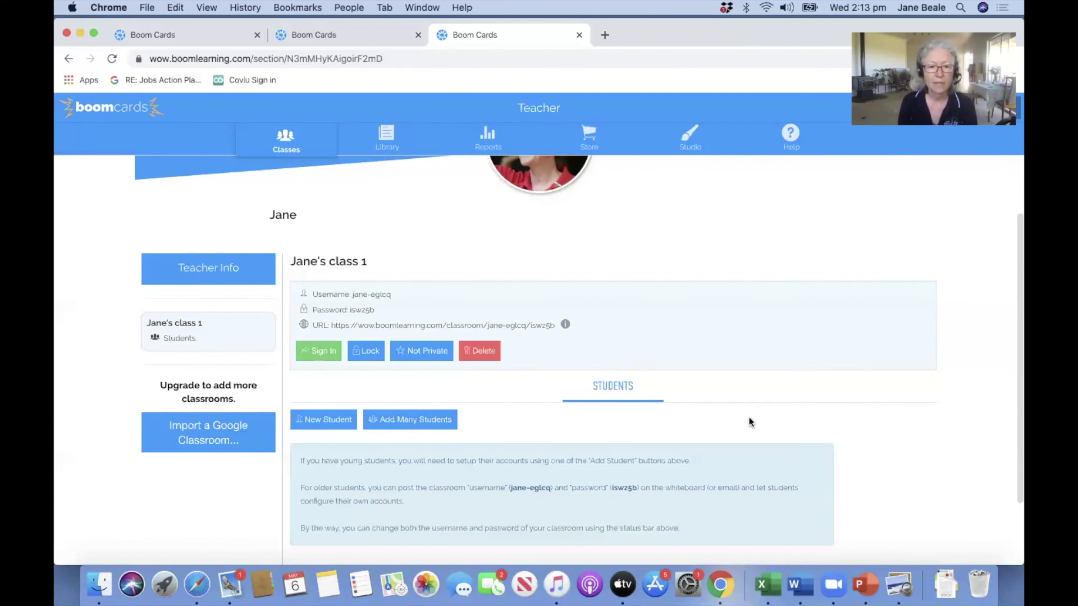
{"action": "scroll", "coordinate": [414, 294], "scroll_direction": "down", "scroll_amount": 1}
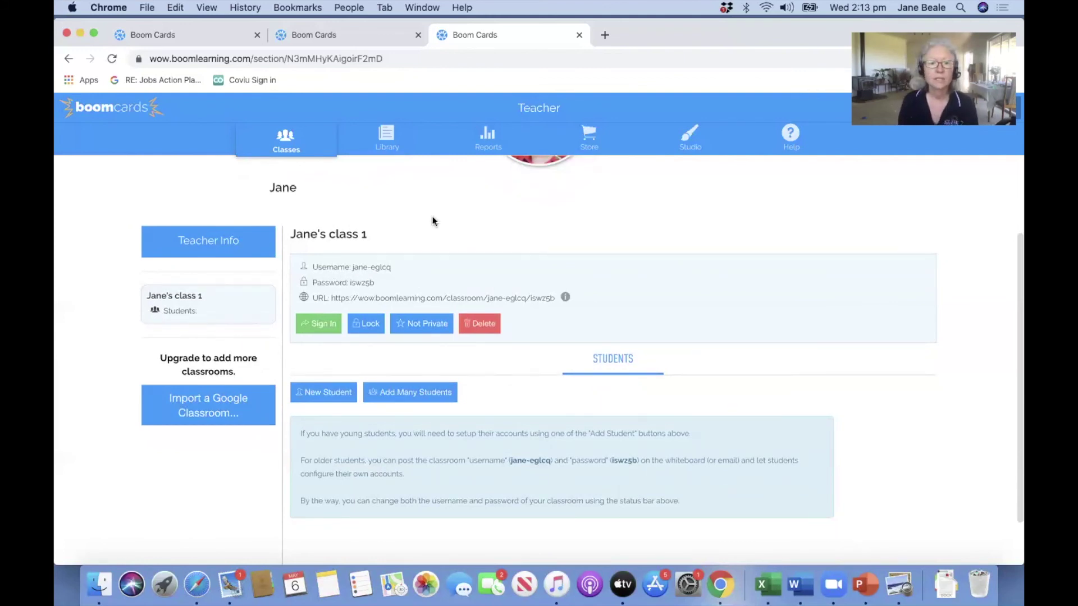
Replace the classroom's generated username with a custom username, then view the teacher account info.
{"action": "left_click", "coordinate": [378, 266]}
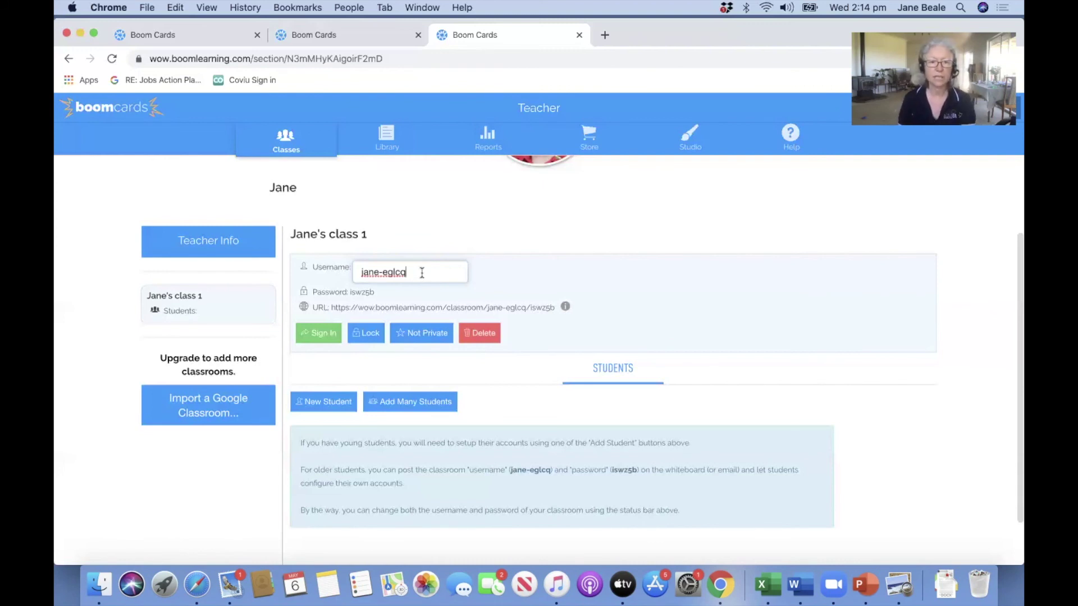
{"action": "left_click_drag", "start_coordinate": [344, 273], "coordinate": [410, 273]}
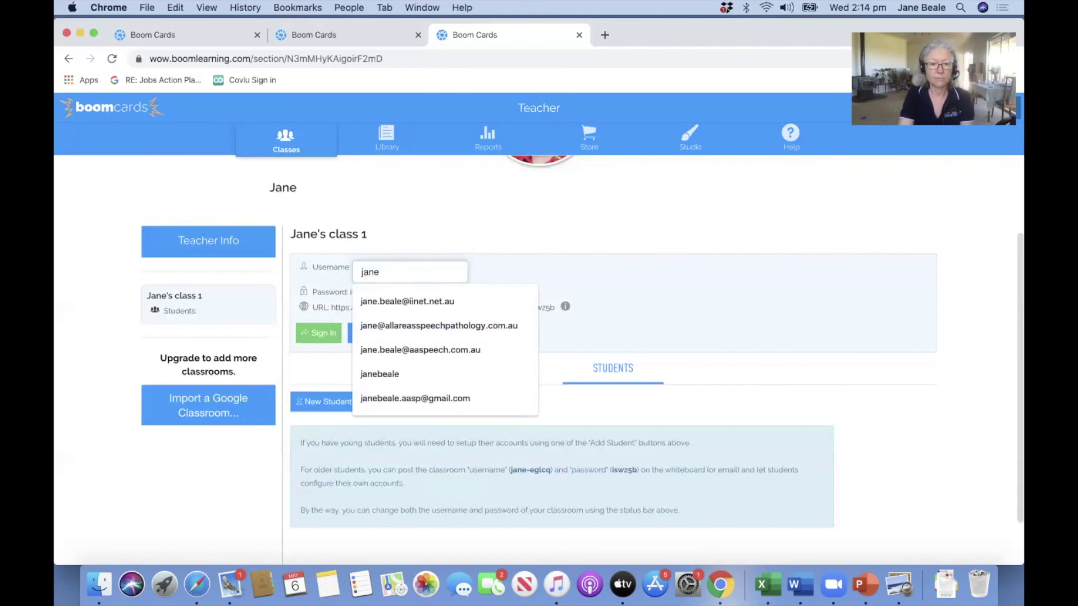
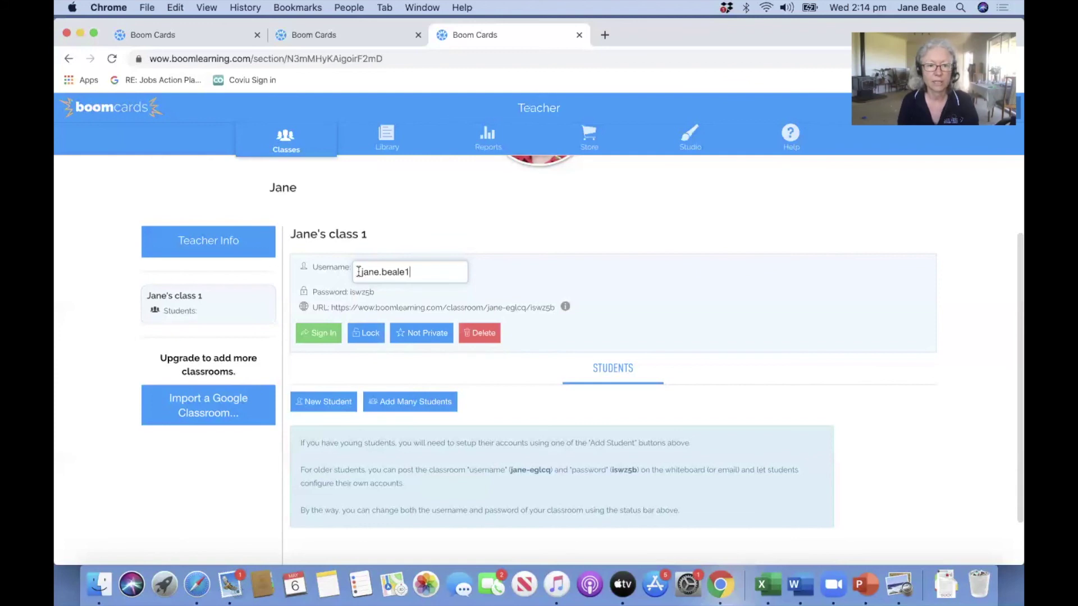
{"action": "key", "text": "Return"}
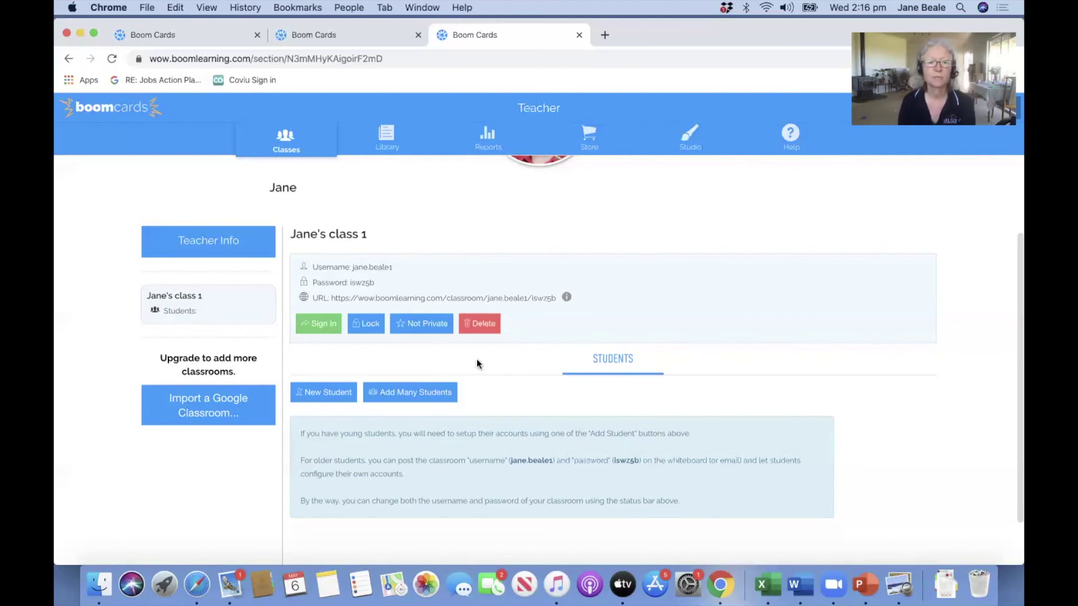
{"action": "left_click", "coordinate": [213, 241]}
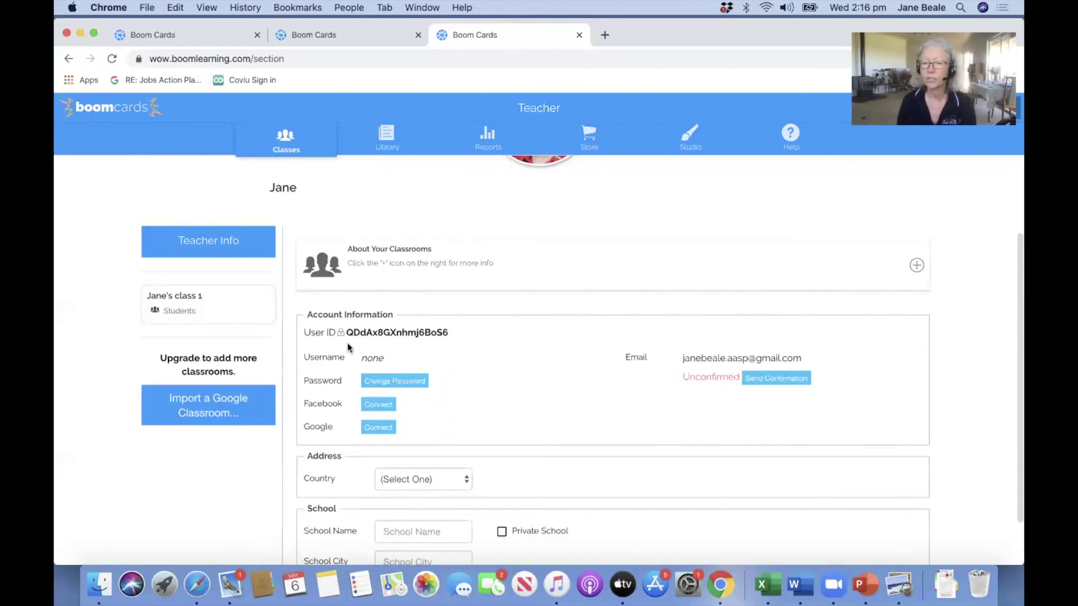
Select the teacher's User ID and copy it via Chrome's Edit menu.
{"action": "left_click_drag", "start_coordinate": [346, 332], "coordinate": [455, 331]}
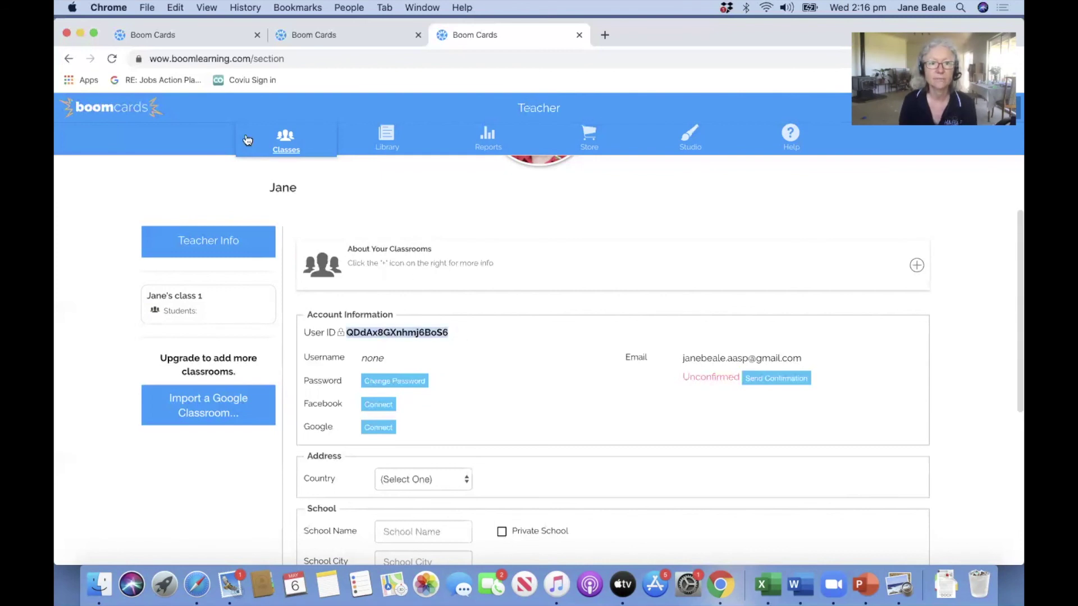
{"action": "left_click", "coordinate": [175, 7]}
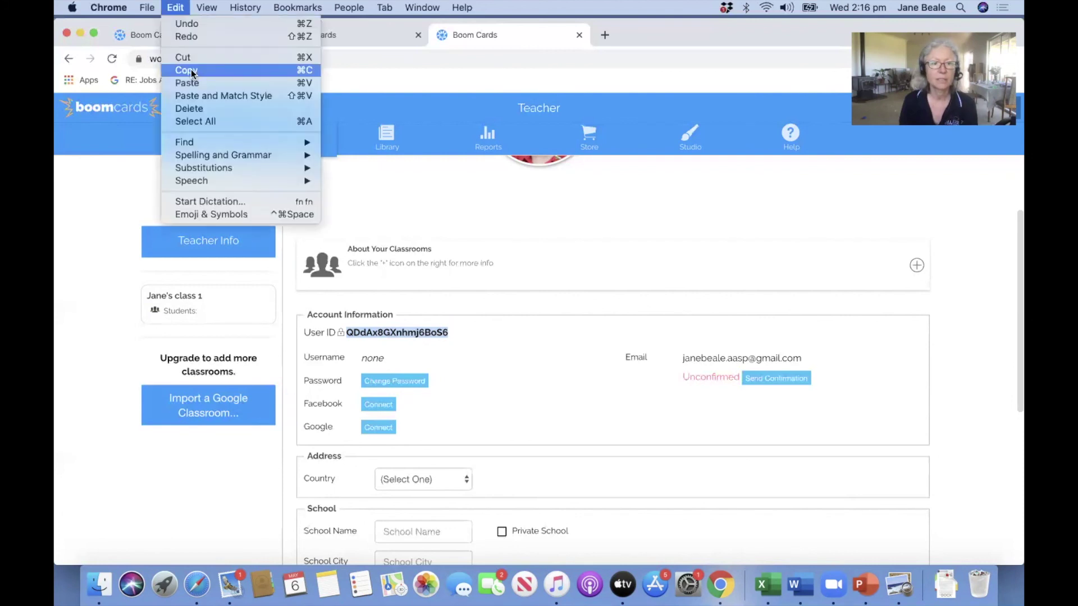
{"action": "left_click", "coordinate": [190, 70]}
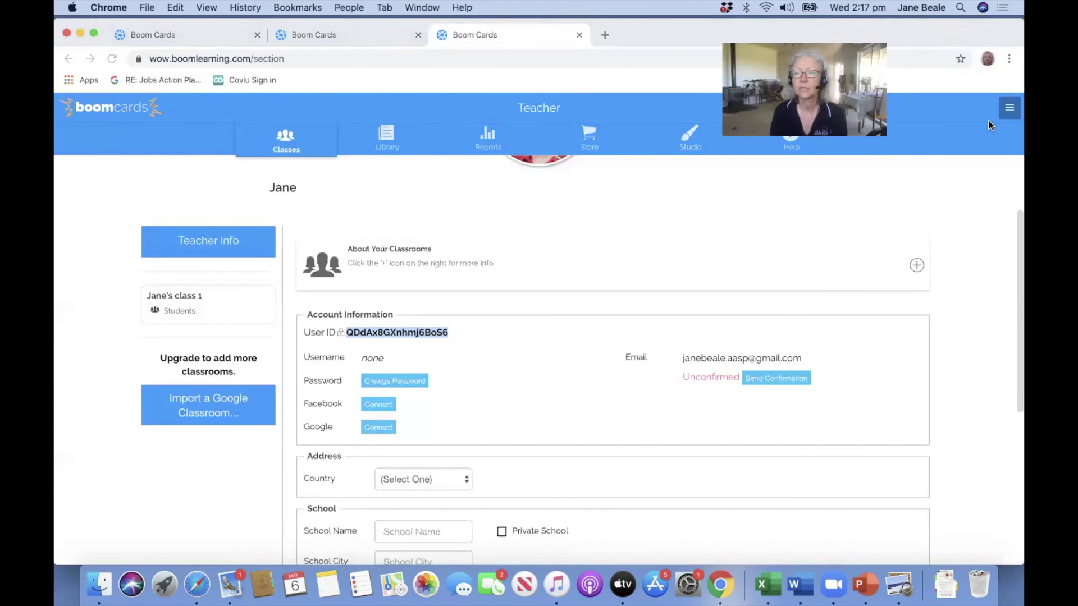
Sign out of Boom Cards and open the Covid-19 free account information page.
{"action": "left_click", "coordinate": [1011, 110]}
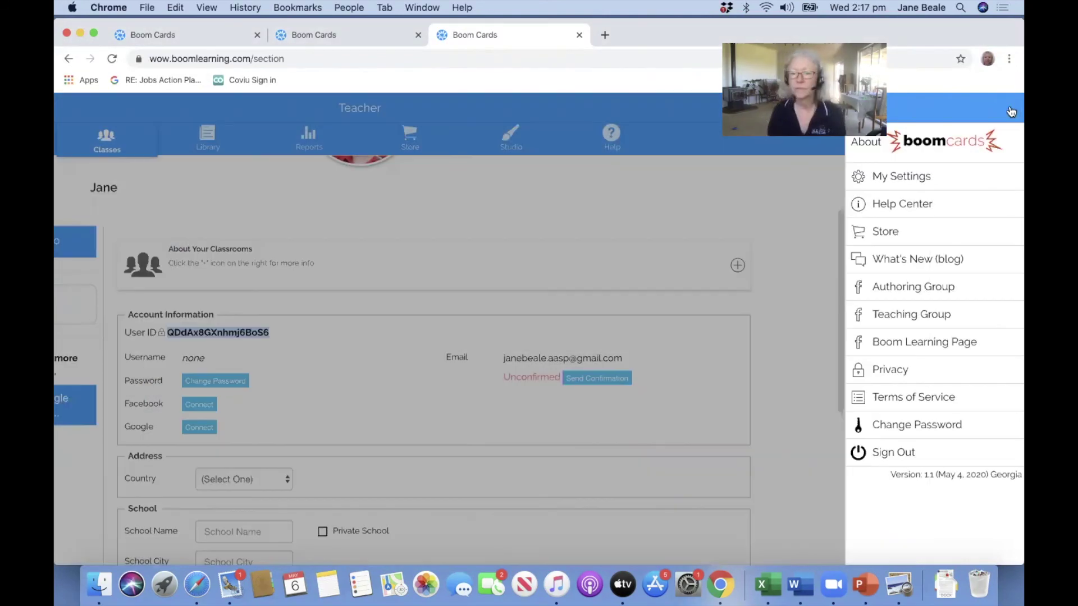
{"action": "left_click", "coordinate": [891, 451]}
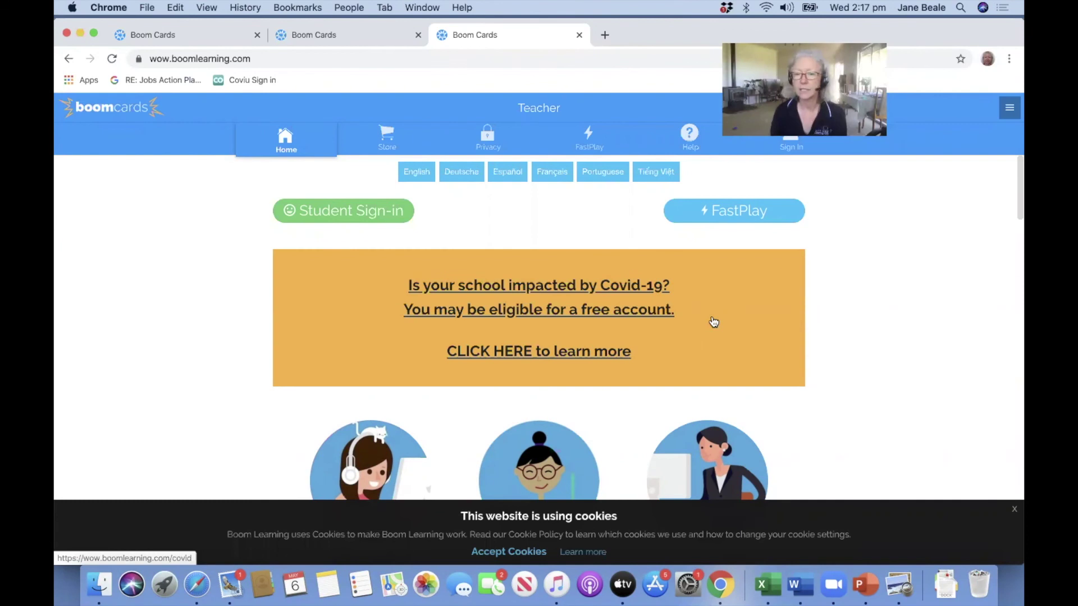
{"action": "left_click", "coordinate": [539, 305]}
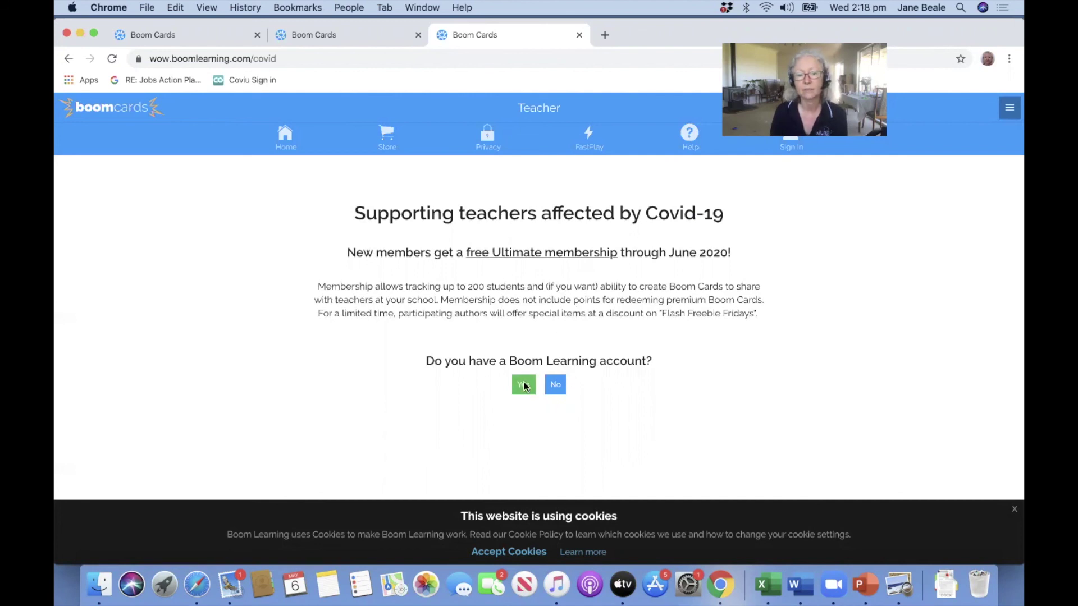
Claim the free Ultimate membership for the existing account by pasting its user ID, accepting cookies.
{"action": "left_click", "coordinate": [524, 385]}
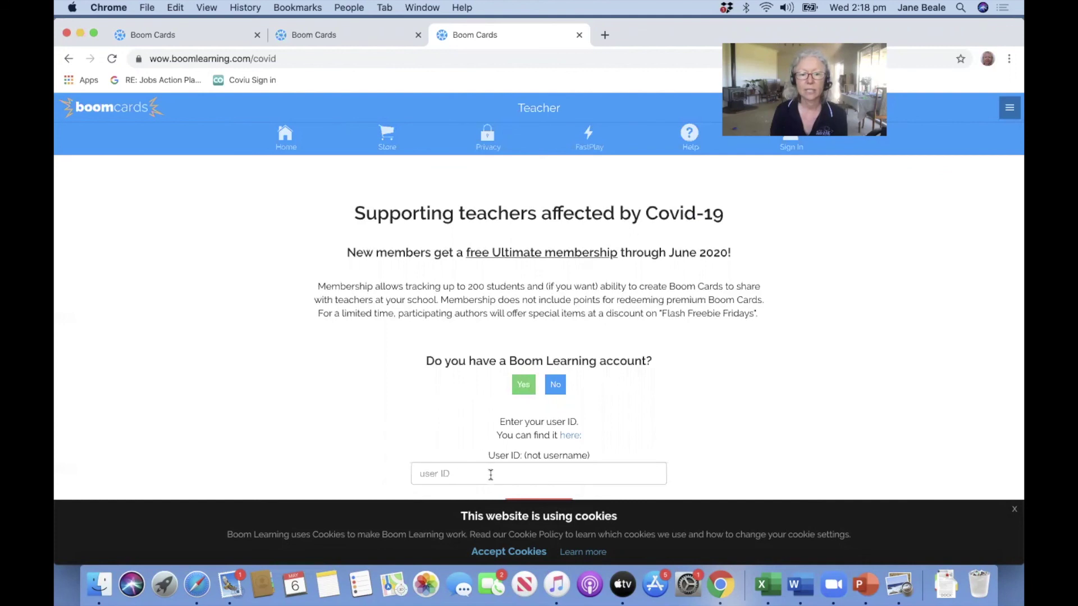
{"action": "left_click", "coordinate": [491, 475]}
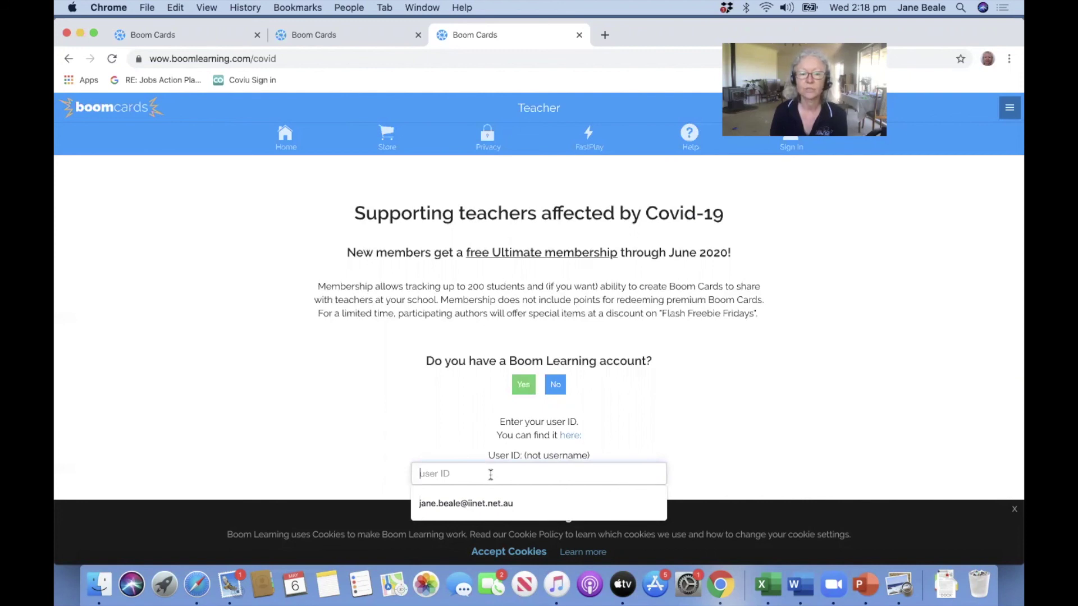
{"action": "right_click", "coordinate": [447, 474]}
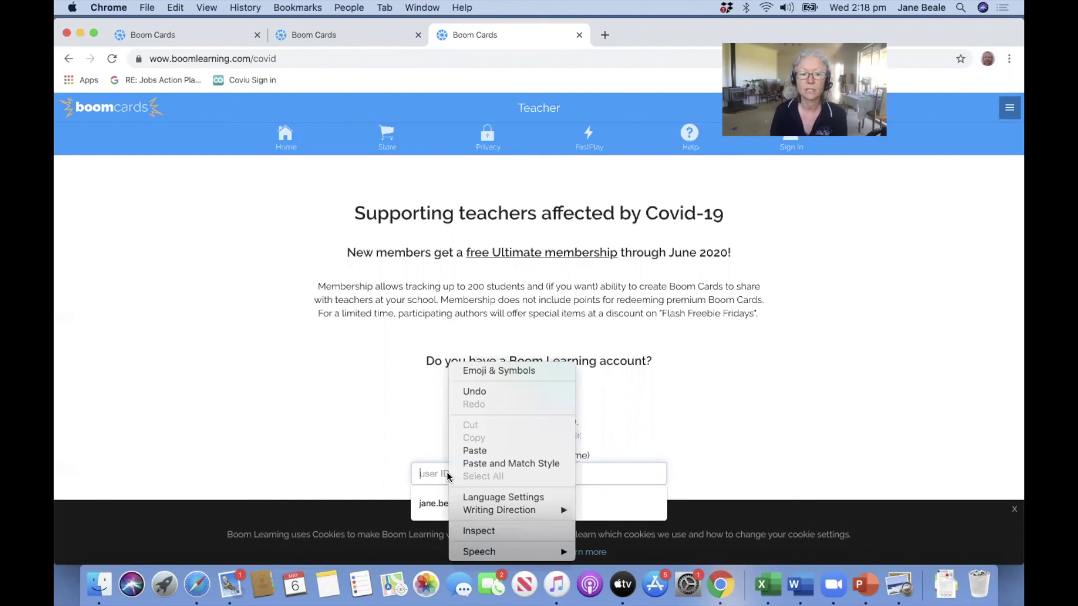
{"action": "key", "text": "Return"}
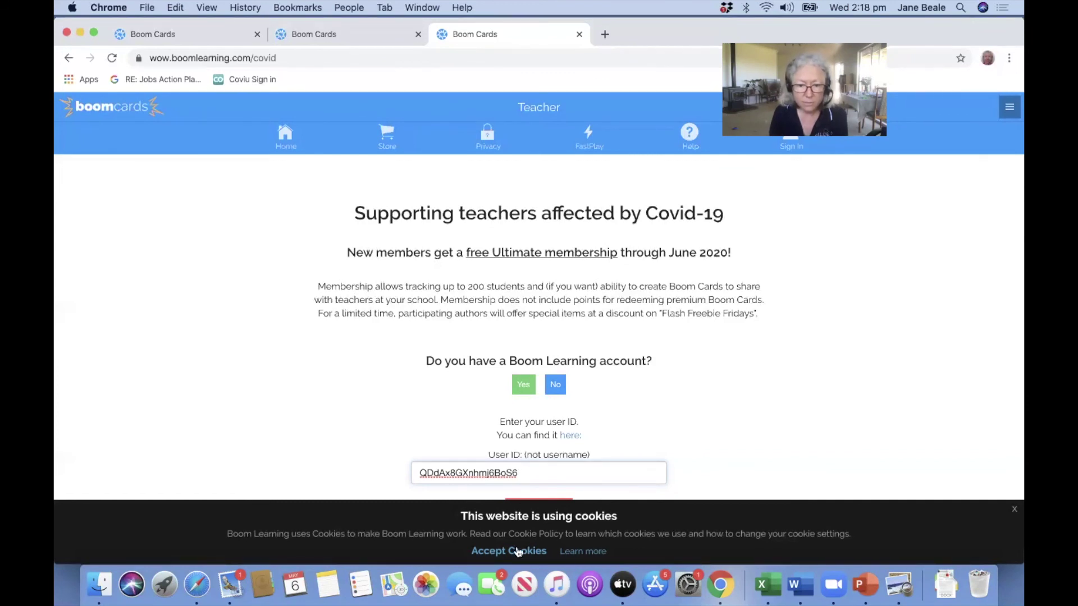
{"action": "left_click", "coordinate": [617, 508]}
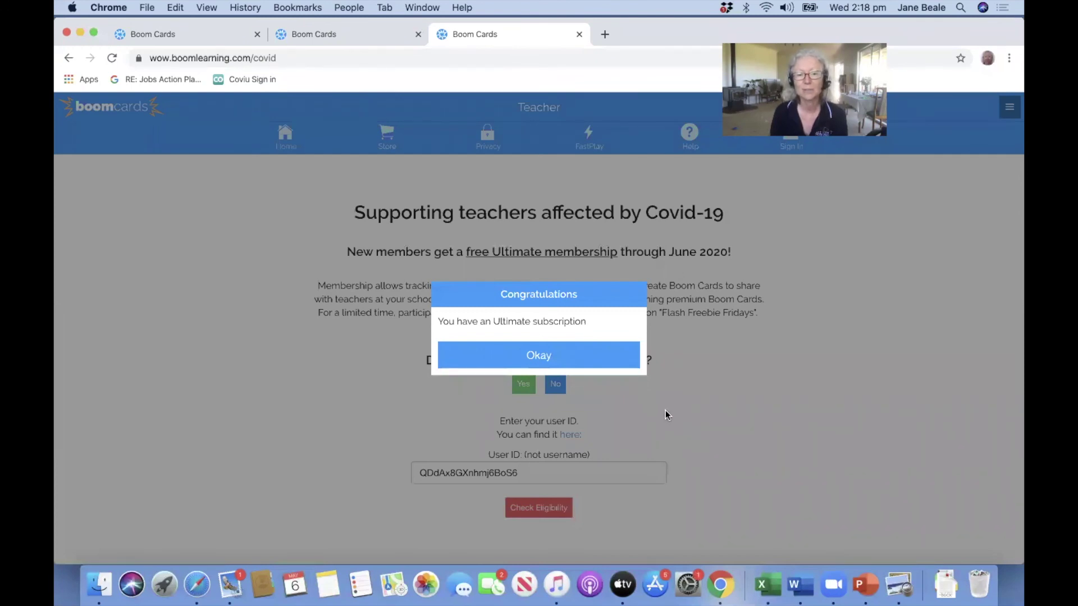
{"action": "left_click", "coordinate": [532, 363]}
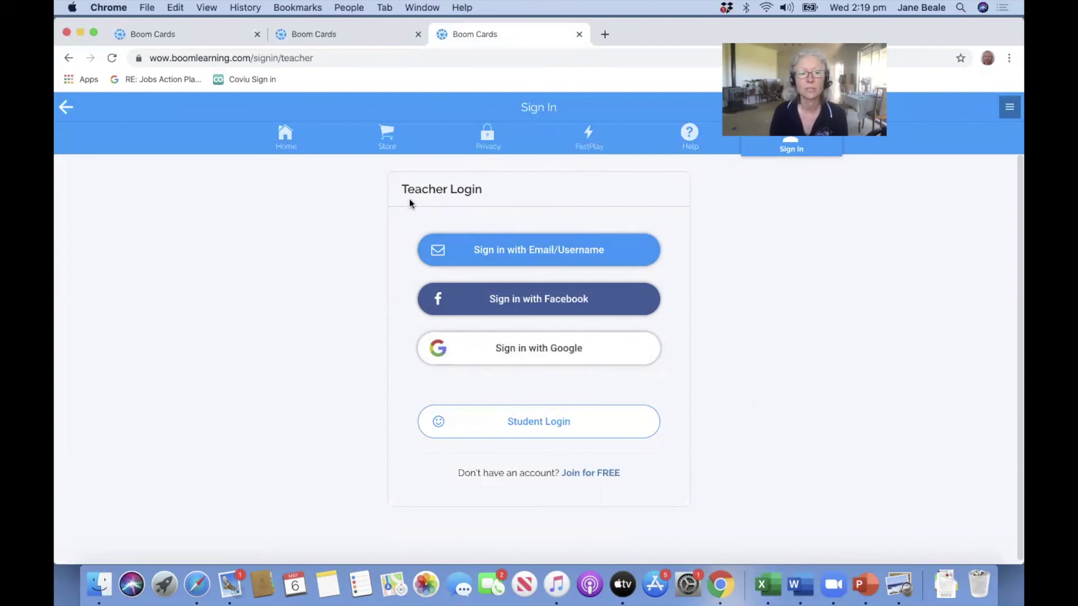
Sign in with email/username using the saved email address and the account password.
{"action": "left_click", "coordinate": [533, 259]}
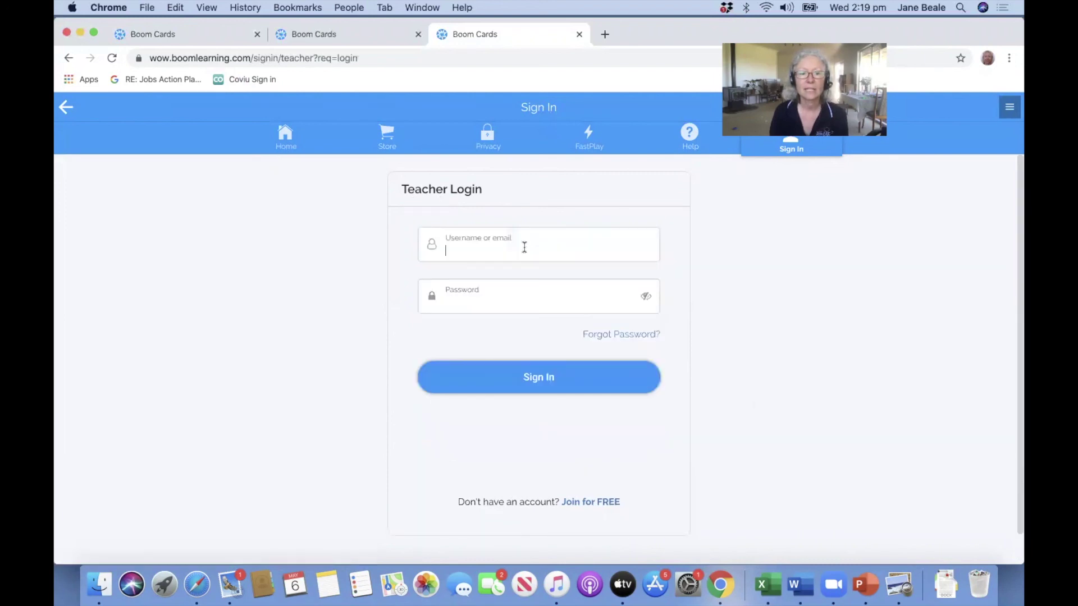
{"action": "type", "text": "jane"}
{"action": "left_click", "coordinate": [522, 371]}
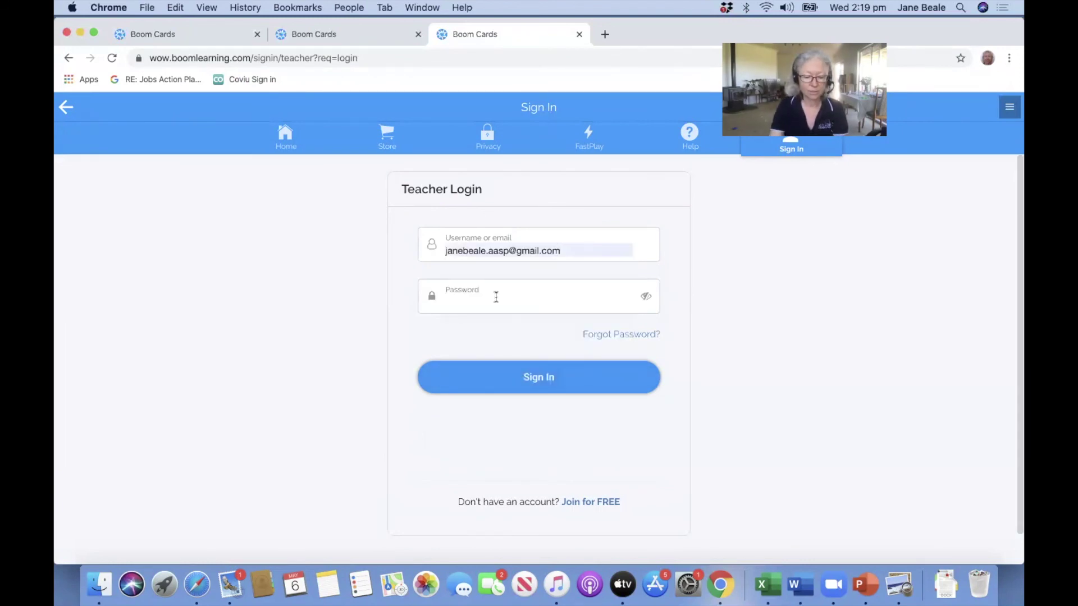
{"action": "type", "text": "••••"}
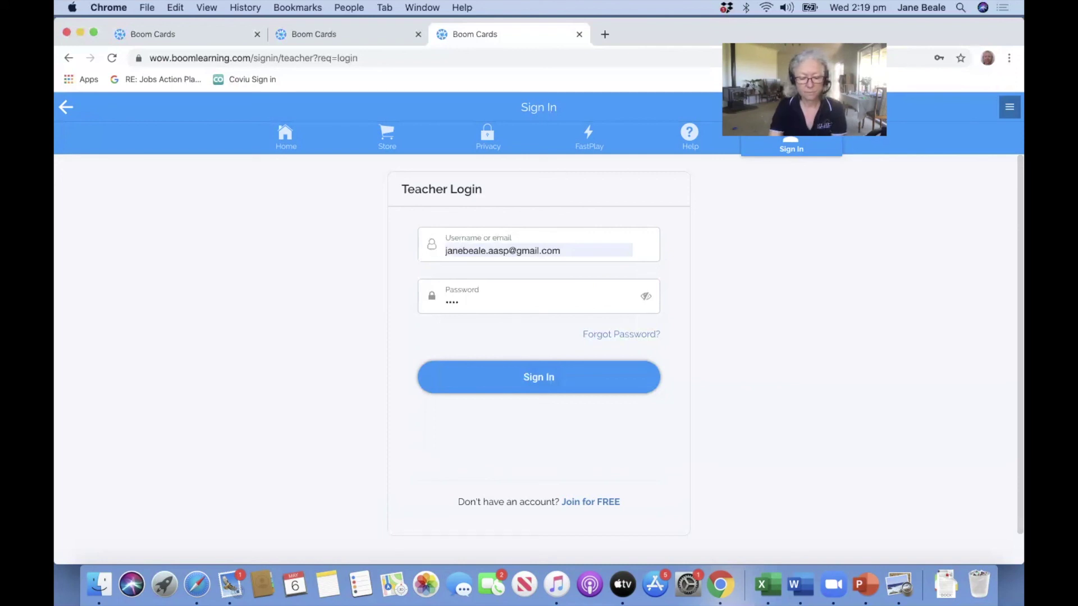
{"action": "type", "text": "•••••"}
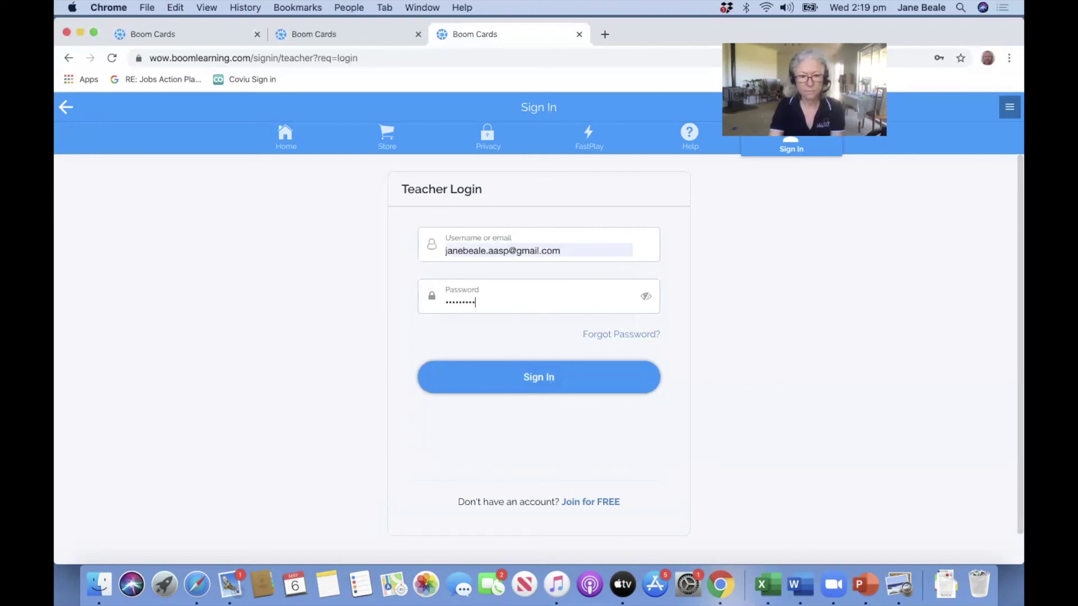
{"action": "type", "text": "••••"}
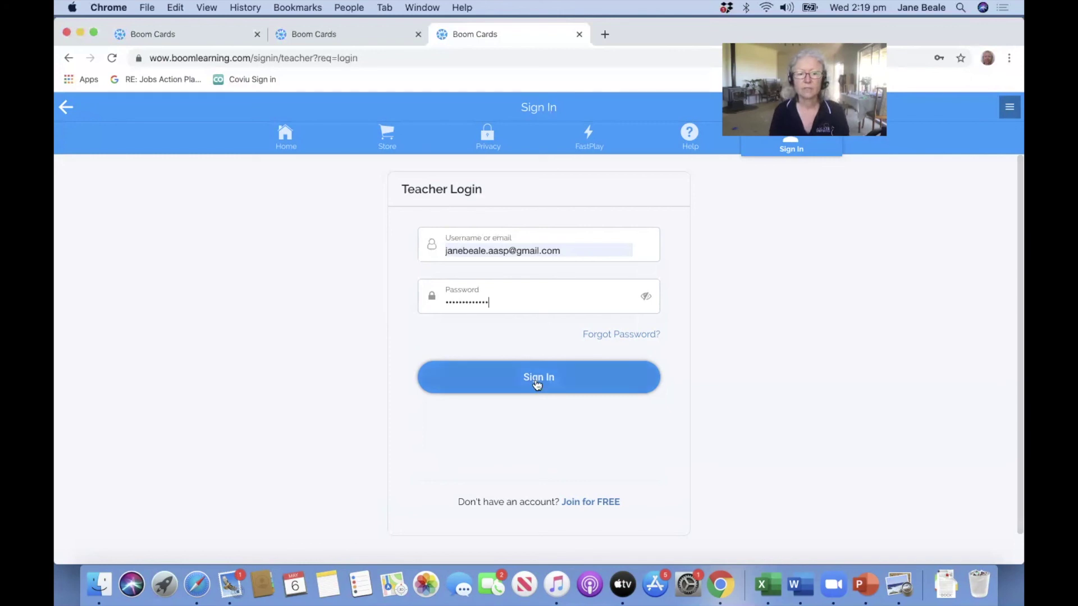
{"action": "left_click", "coordinate": [535, 379]}
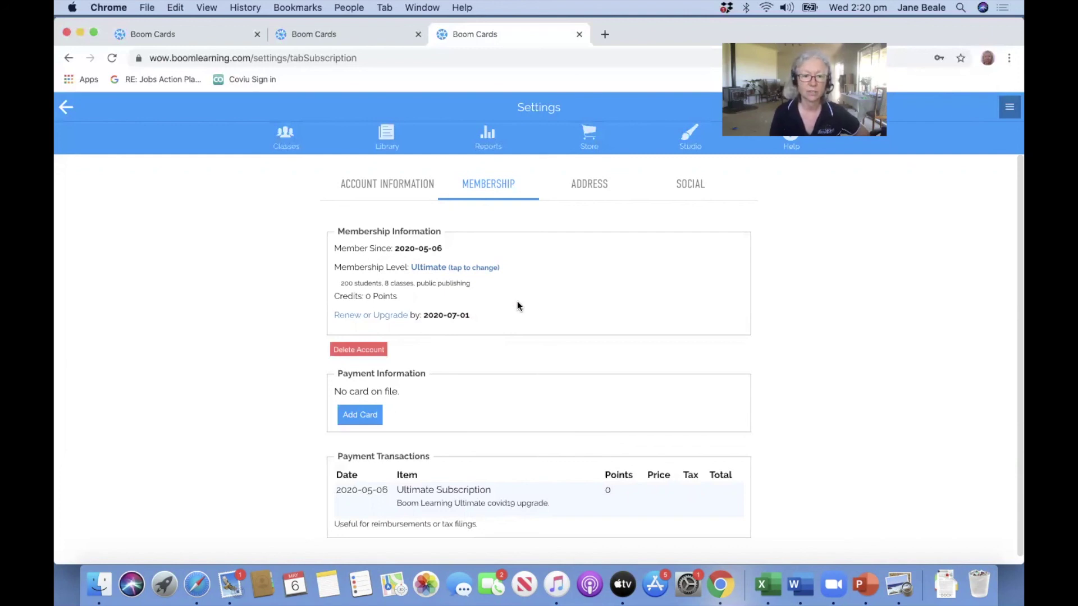
Look over the Ultimate membership settings, then go to the still-empty deck Library.
{"action": "scroll", "coordinate": [517, 303], "scroll_direction": "down", "scroll_amount": 1}
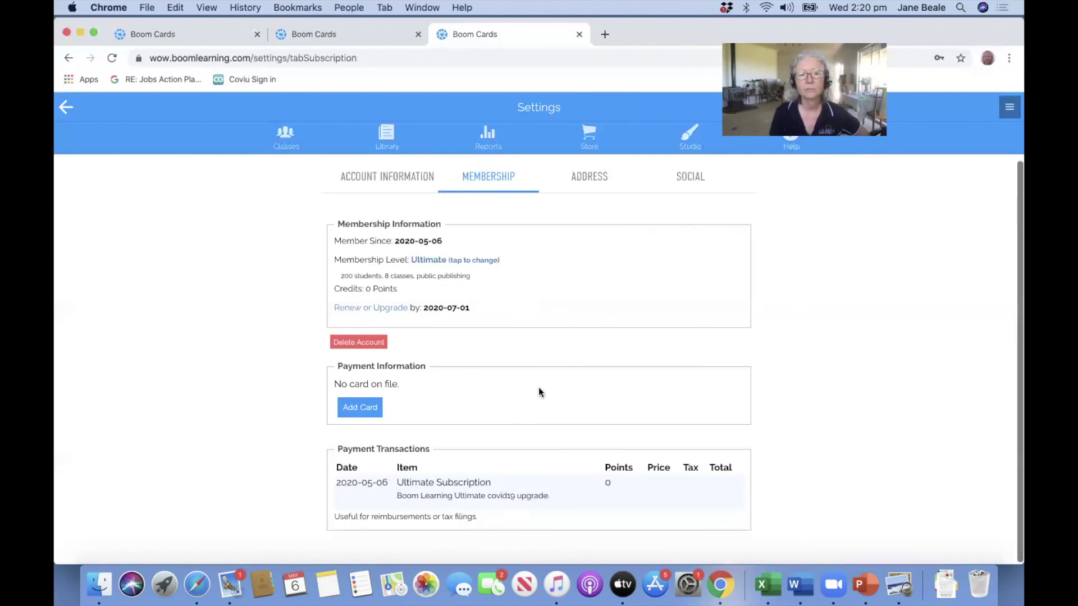
{"action": "scroll", "coordinate": [538, 386], "scroll_direction": "up", "scroll_amount": 1}
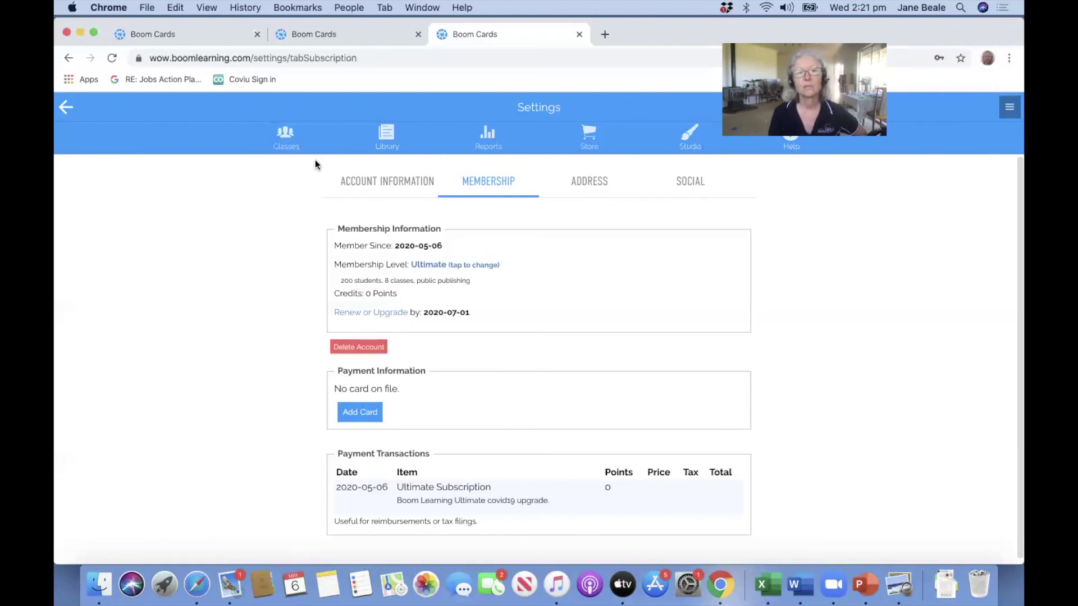
{"action": "left_click", "coordinate": [387, 146]}
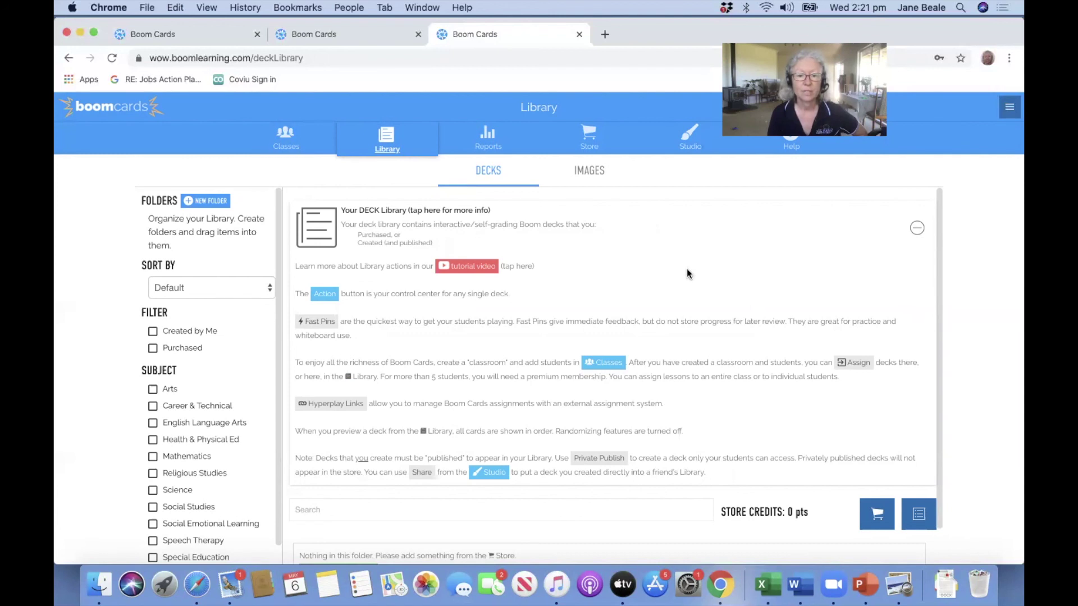
Browse the Library's info panel and filter sidebar, then go to the Store's Featured page.
{"action": "scroll", "coordinate": [686, 273], "scroll_direction": "down", "scroll_amount": 1}
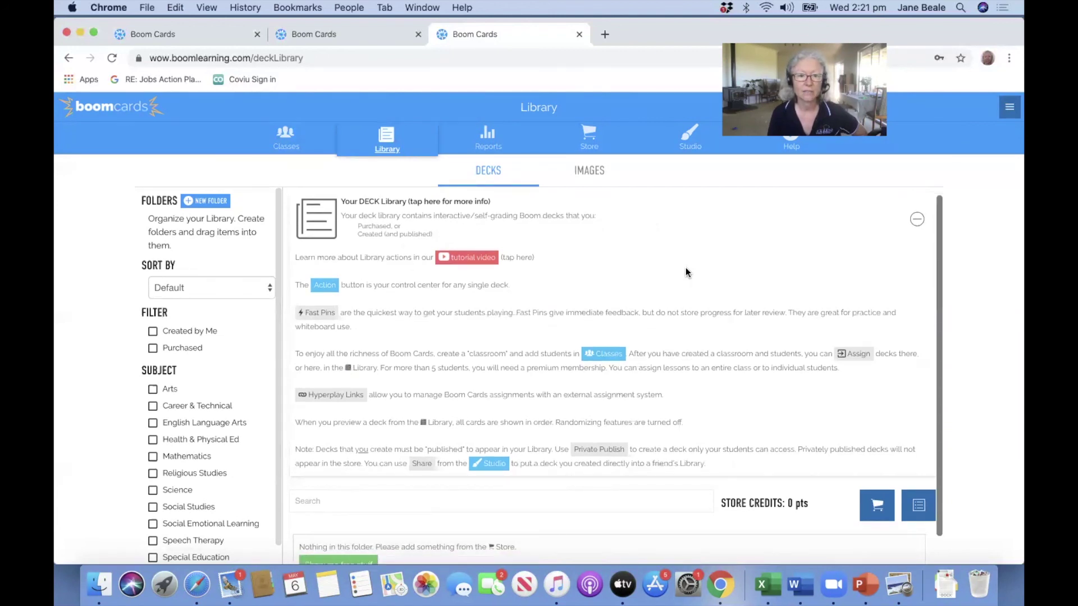
{"action": "scroll", "coordinate": [505, 278], "scroll_direction": "up", "scroll_amount": 1}
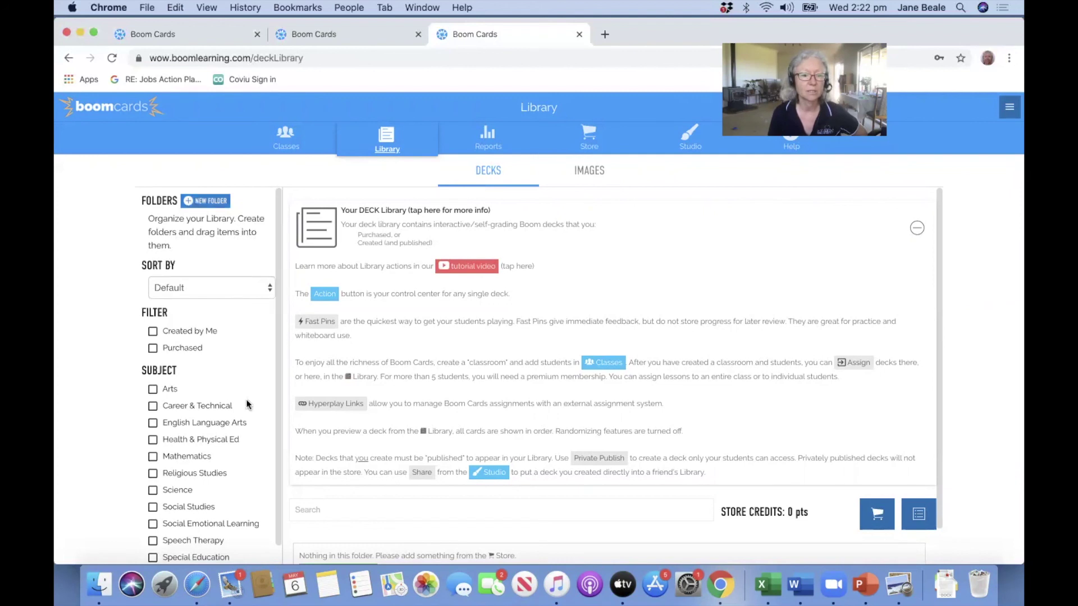
{"action": "scroll", "coordinate": [237, 395], "scroll_direction": "down", "scroll_amount": 1}
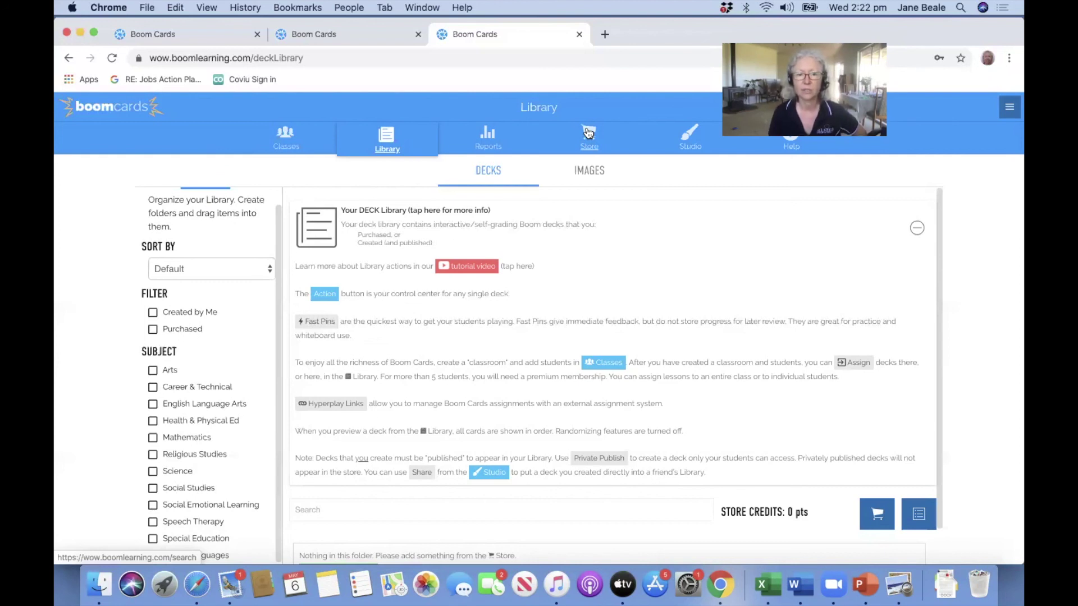
{"action": "left_click", "coordinate": [589, 134]}
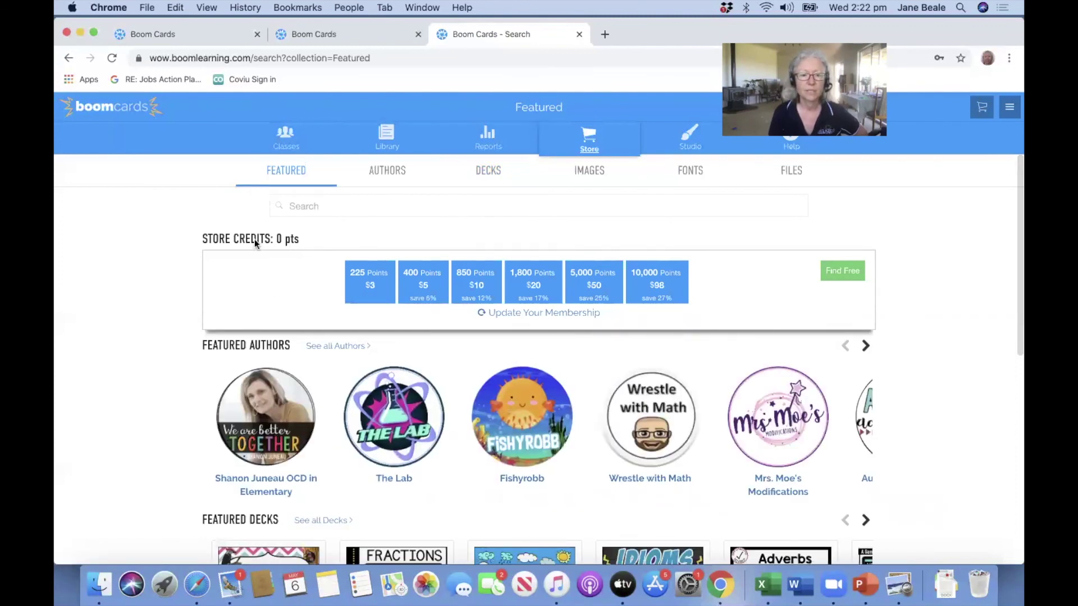
Show the store's Decks listing sorted 'Price - Low to High' with free 0 pts decks first.
{"action": "left_click", "coordinate": [377, 285]}
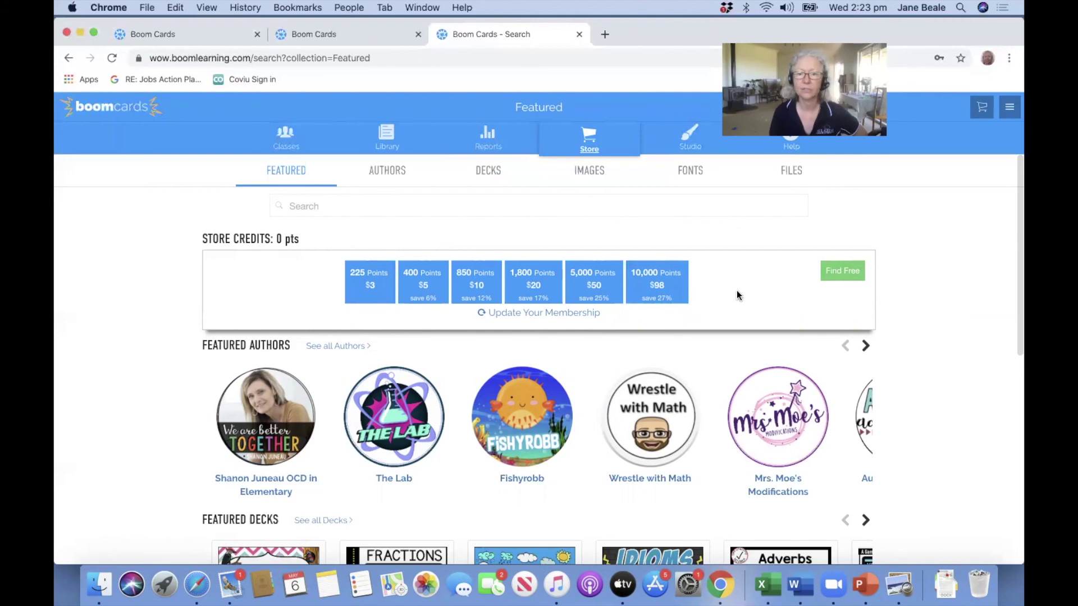
{"action": "left_click", "coordinate": [838, 272]}
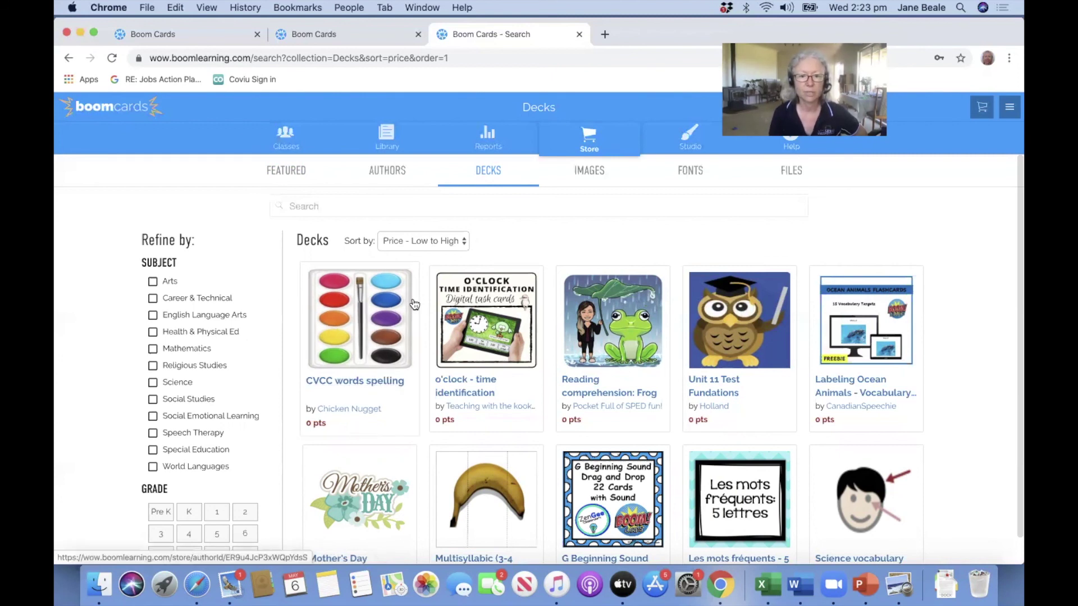
{"action": "left_click", "coordinate": [463, 240]}
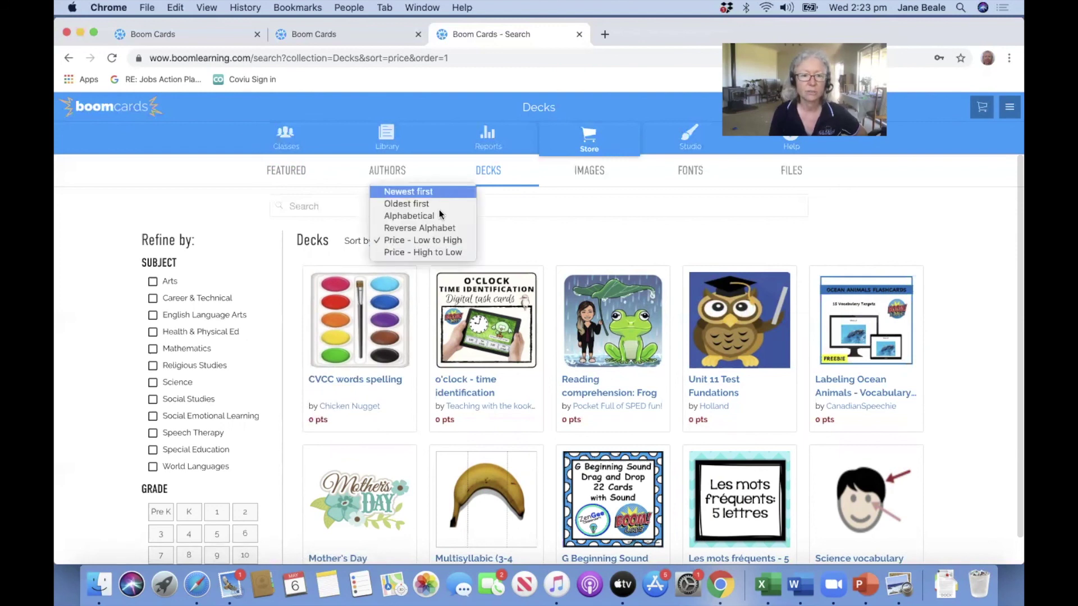
{"action": "left_click", "coordinate": [424, 354]}
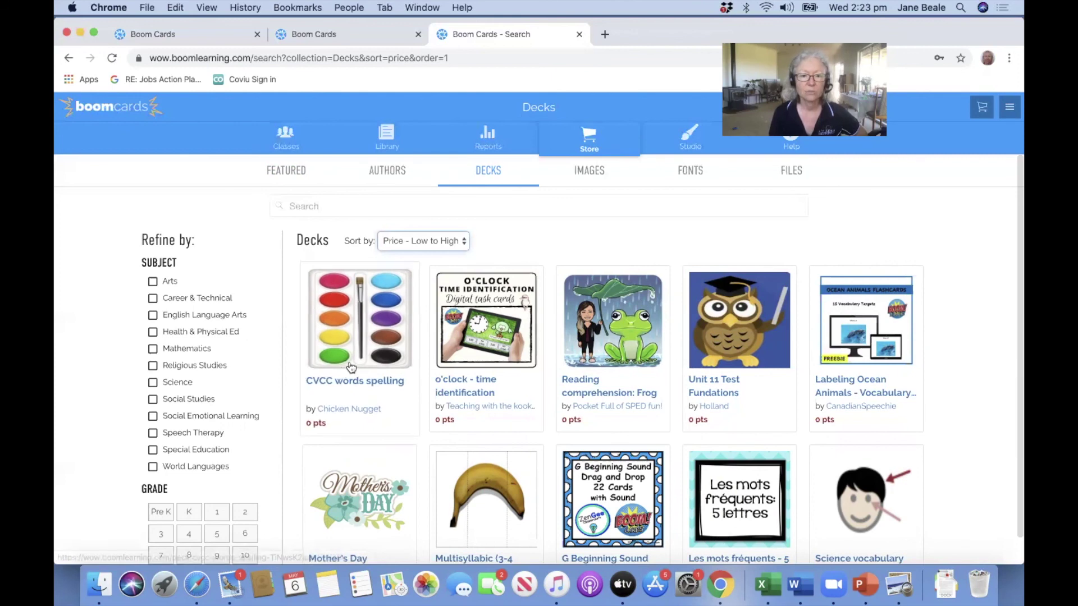
{"action": "scroll", "coordinate": [351, 367], "scroll_direction": "down", "scroll_amount": 3}
{"action": "scroll", "coordinate": [351, 366], "scroll_direction": "down", "scroll_amount": 7}
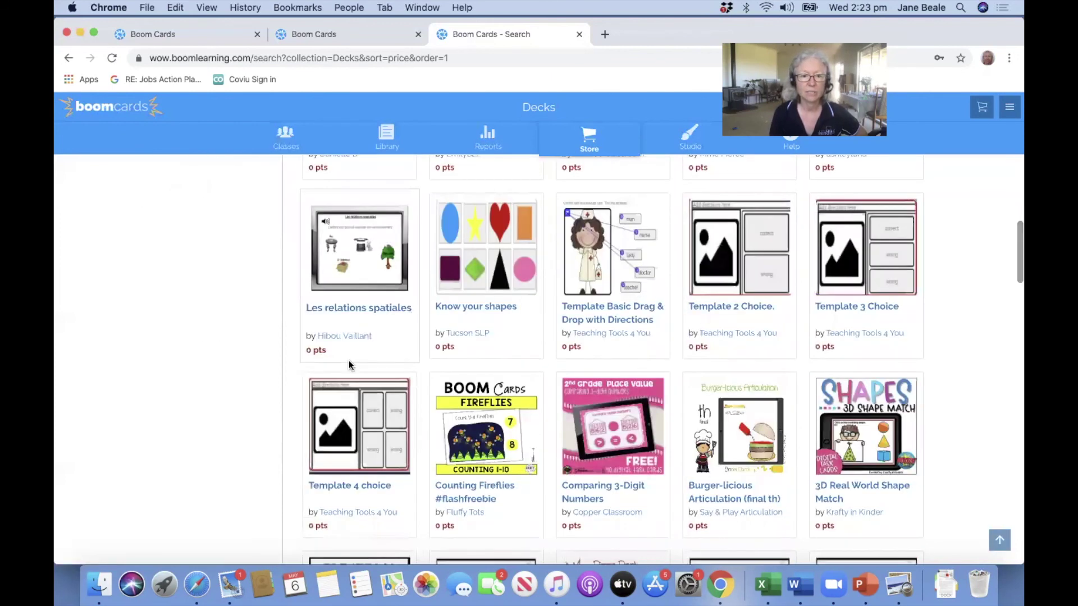
{"action": "scroll", "coordinate": [349, 363], "scroll_direction": "up", "scroll_amount": 15}
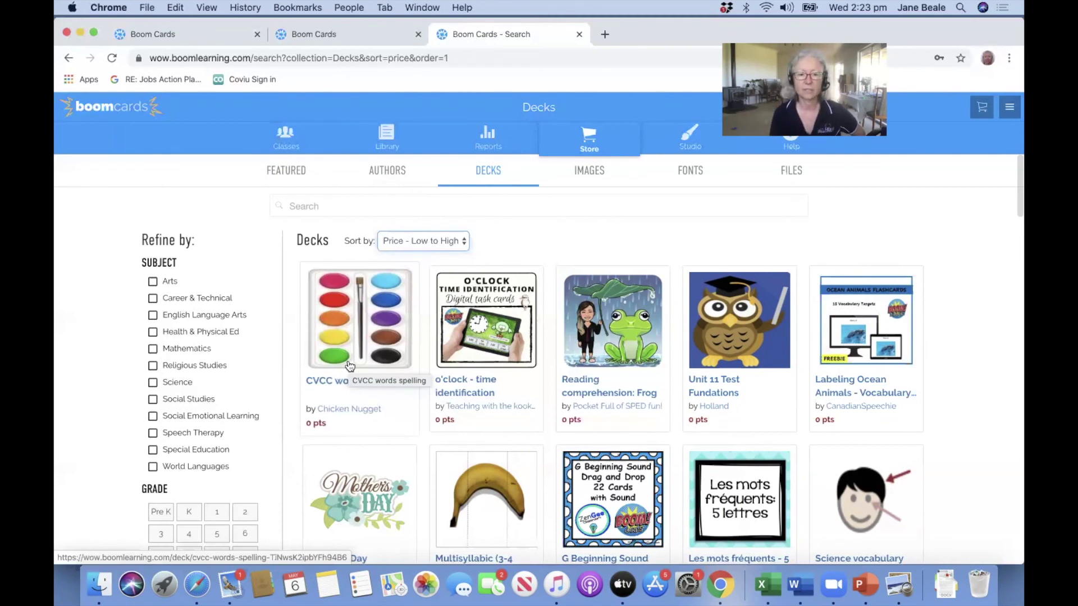
Add the 0-point CVCC words spelling deck to the library and dismiss both confirmation dialogs.
{"action": "left_click", "coordinate": [379, 336]}
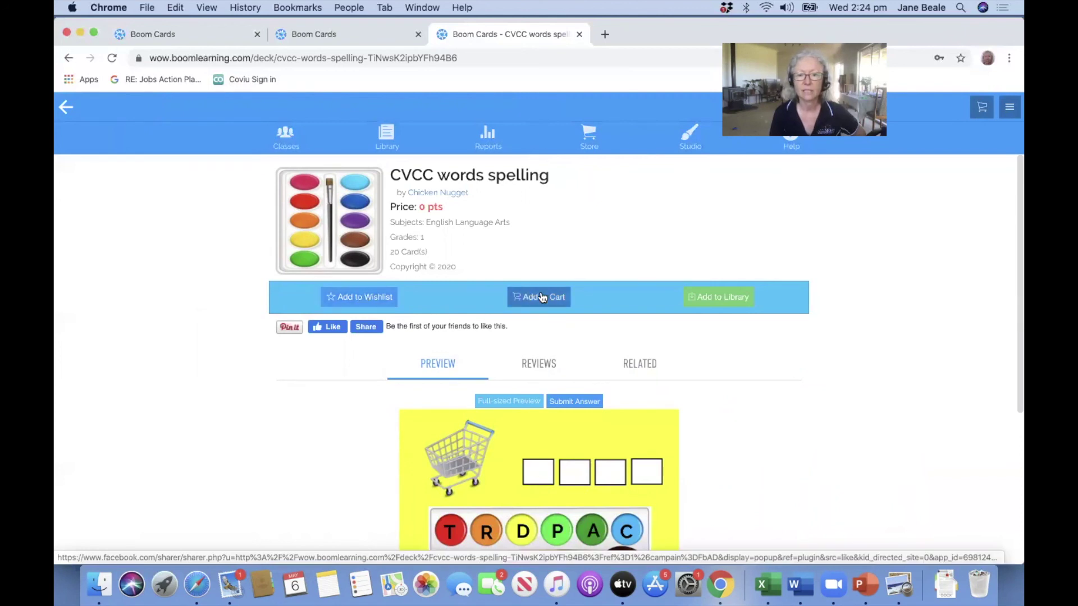
{"action": "left_click", "coordinate": [713, 298]}
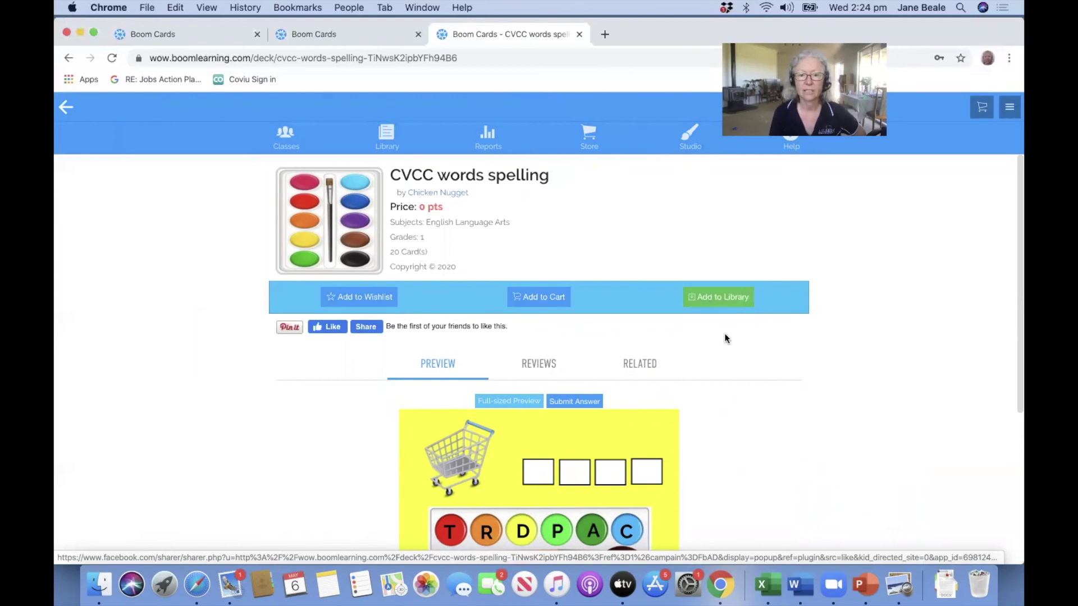
{"action": "left_click", "coordinate": [607, 348]}
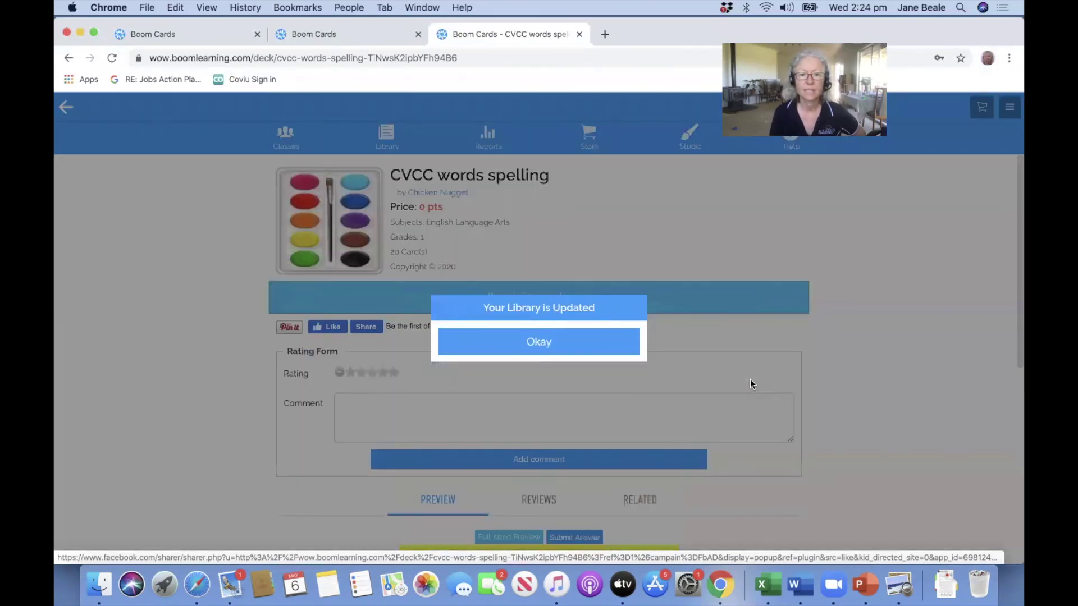
{"action": "left_click", "coordinate": [562, 348]}
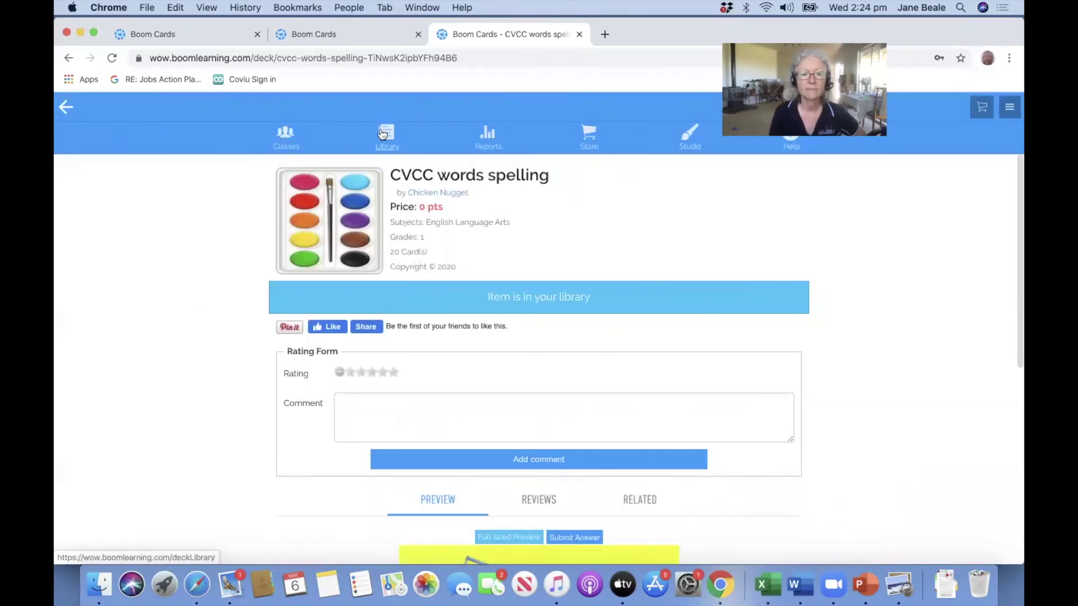
Go to the Library and scroll down to see the CVCC words spelling deck listed.
{"action": "left_click", "coordinate": [383, 135]}
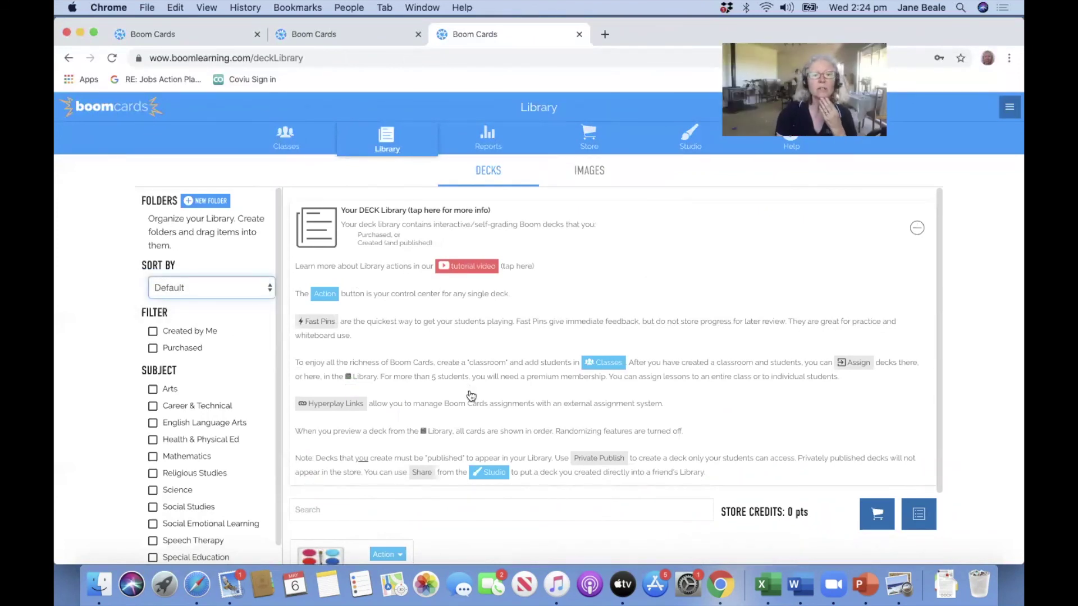
{"action": "scroll", "coordinate": [470, 396], "scroll_direction": "down", "scroll_amount": 3}
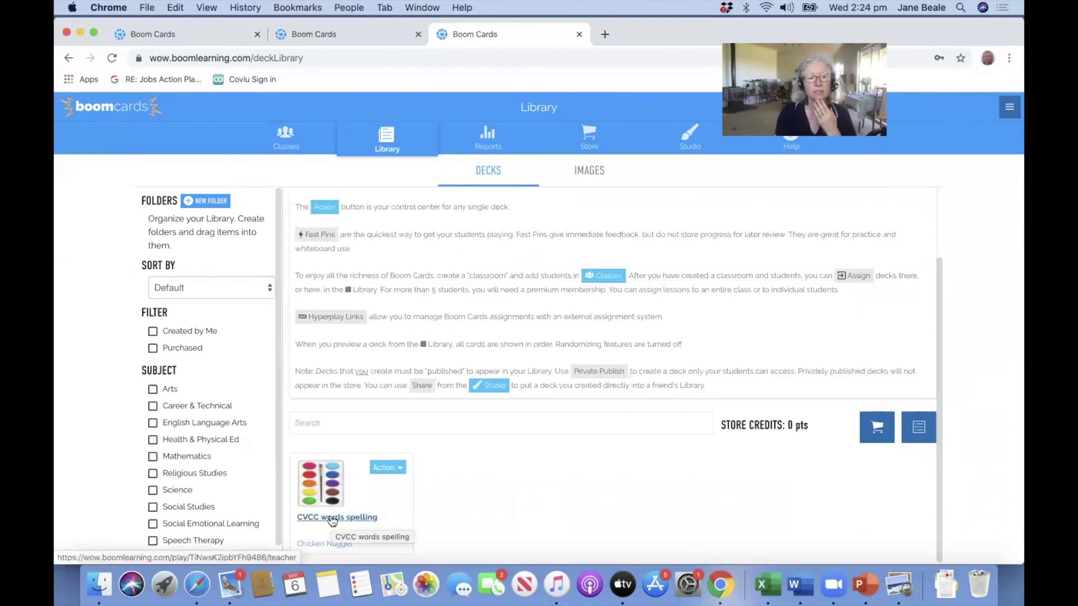
Preview the CVCC deck, spell CART with letters C, A, R, T, submit, then exit.
{"action": "left_click", "coordinate": [332, 517]}
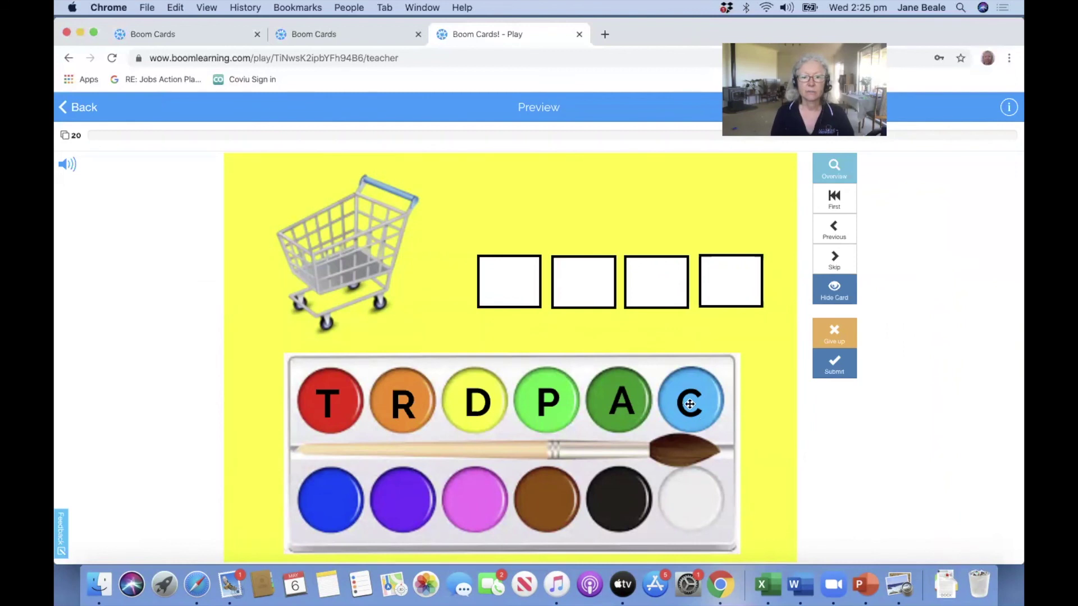
{"action": "mouse_move", "coordinate": [690, 404]}
{"action": "left_mouse_down"}
{"action": "mouse_move", "coordinate": [606, 366]}
{"action": "mouse_move", "coordinate": [506, 284]}
{"action": "left_mouse_up"}
{"action": "left_click_drag", "start_coordinate": [619, 403], "coordinate": [585, 284]}
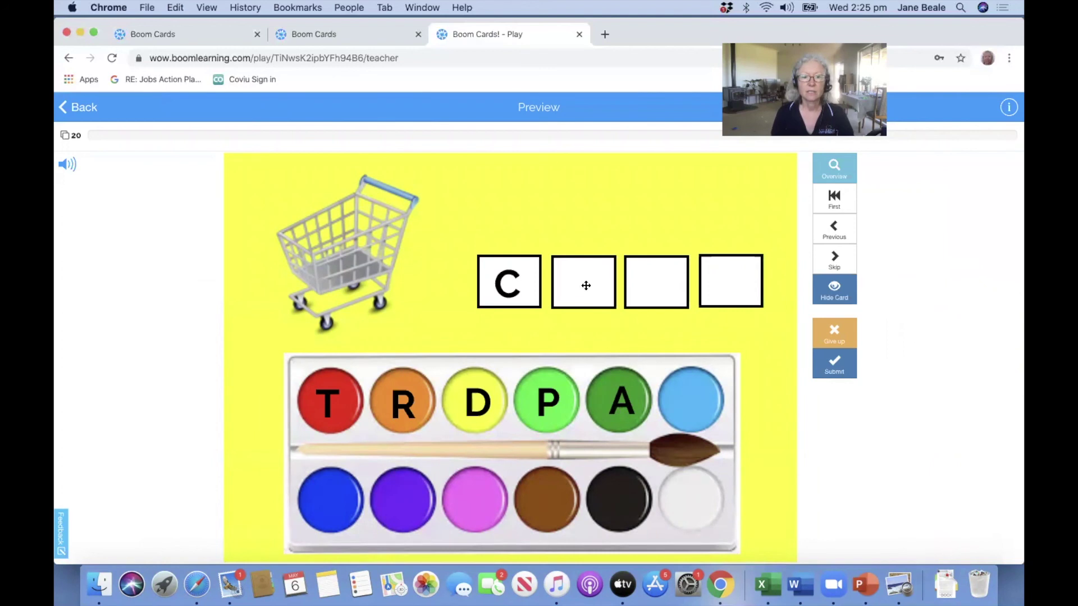
{"action": "left_click_drag", "start_coordinate": [395, 404], "coordinate": [645, 292]}
{"action": "mouse_move", "coordinate": [329, 403]}
{"action": "left_mouse_down"}
{"action": "mouse_move", "coordinate": [655, 307]}
{"action": "mouse_move", "coordinate": [669, 286]}
{"action": "left_mouse_up"}
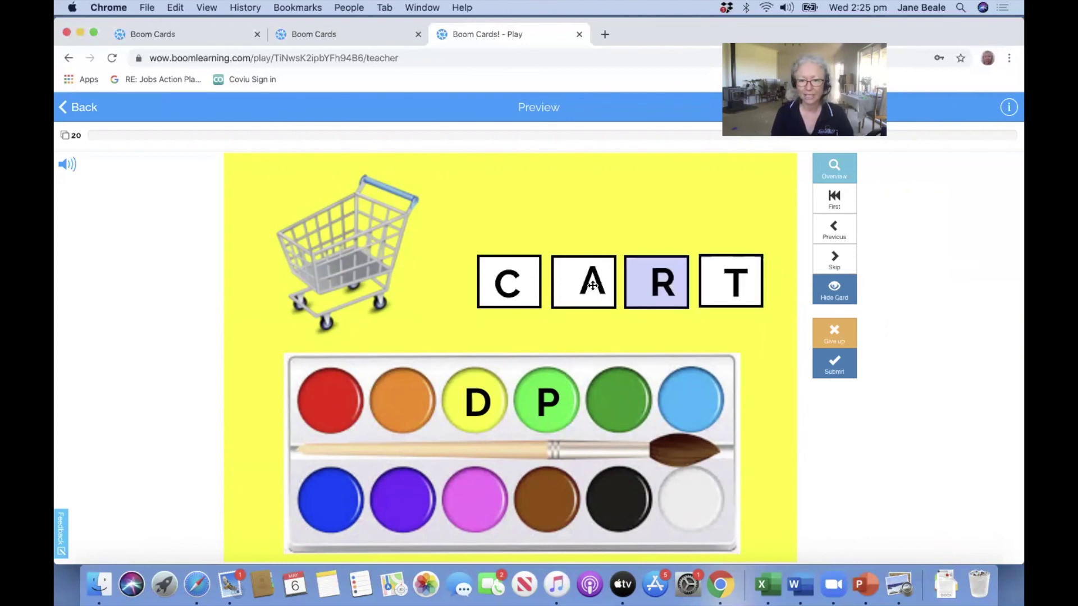
{"action": "left_click_drag", "start_coordinate": [592, 285], "coordinate": [586, 284]}
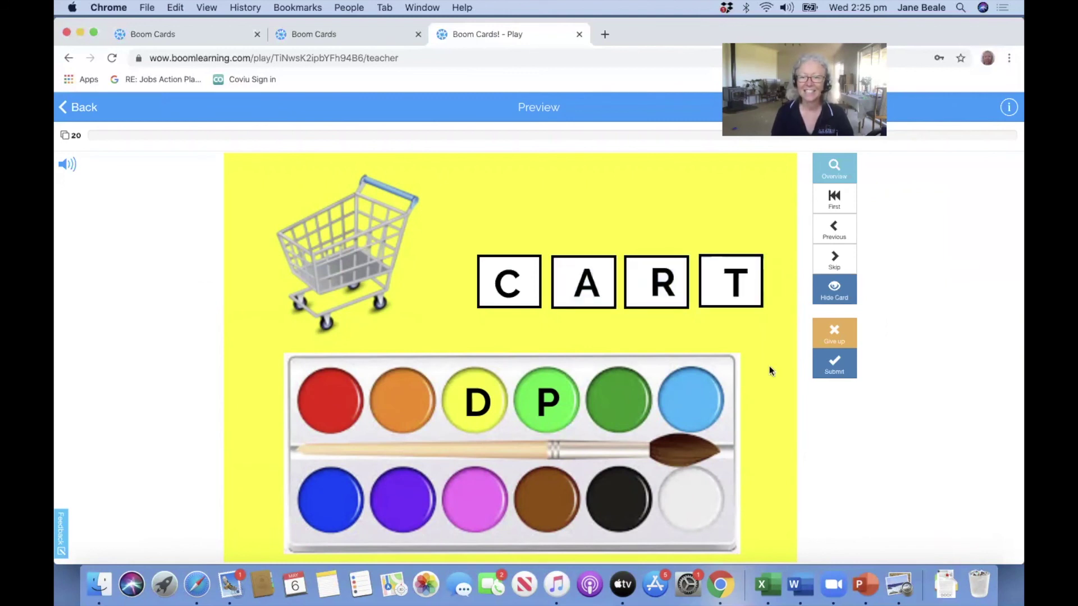
{"action": "left_click", "coordinate": [834, 364]}
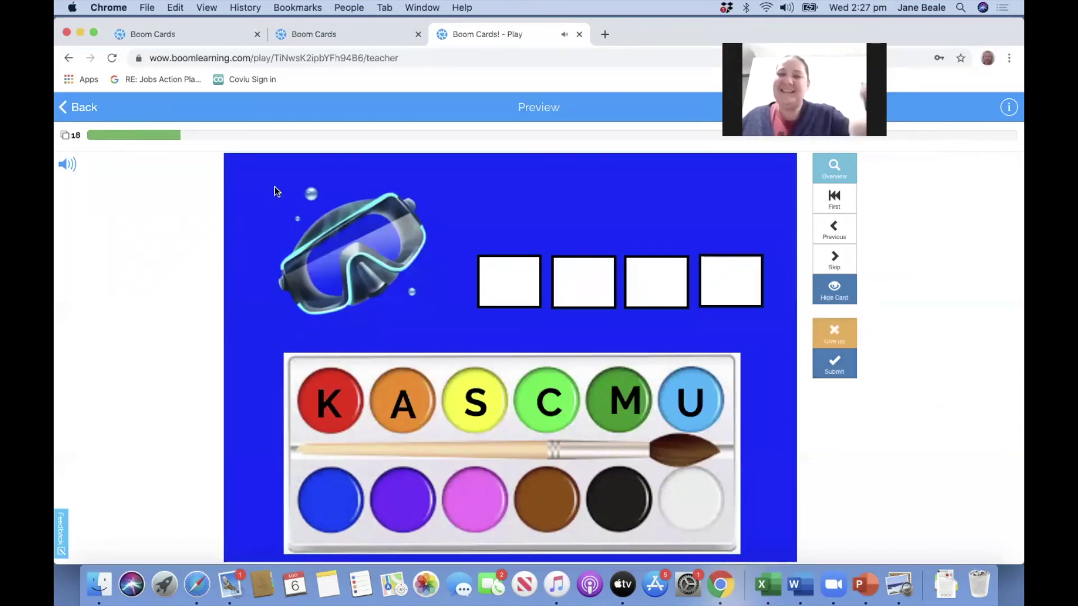
{"action": "left_click", "coordinate": [65, 105]}
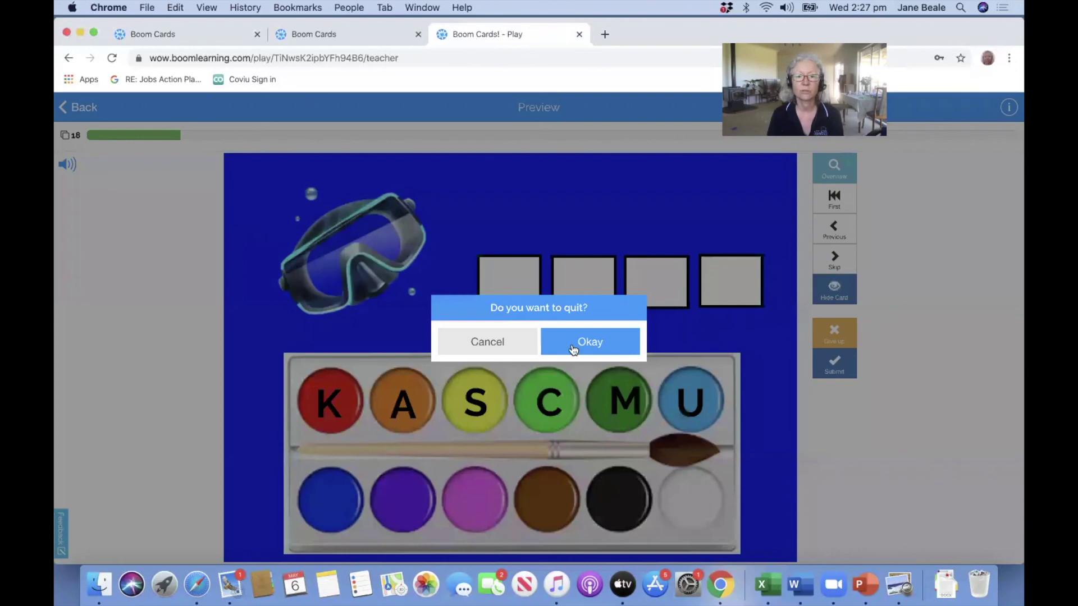
Confirm quitting the preview and re-sort the store's decks by 'Price - Low to High'.
{"action": "left_click", "coordinate": [589, 344]}
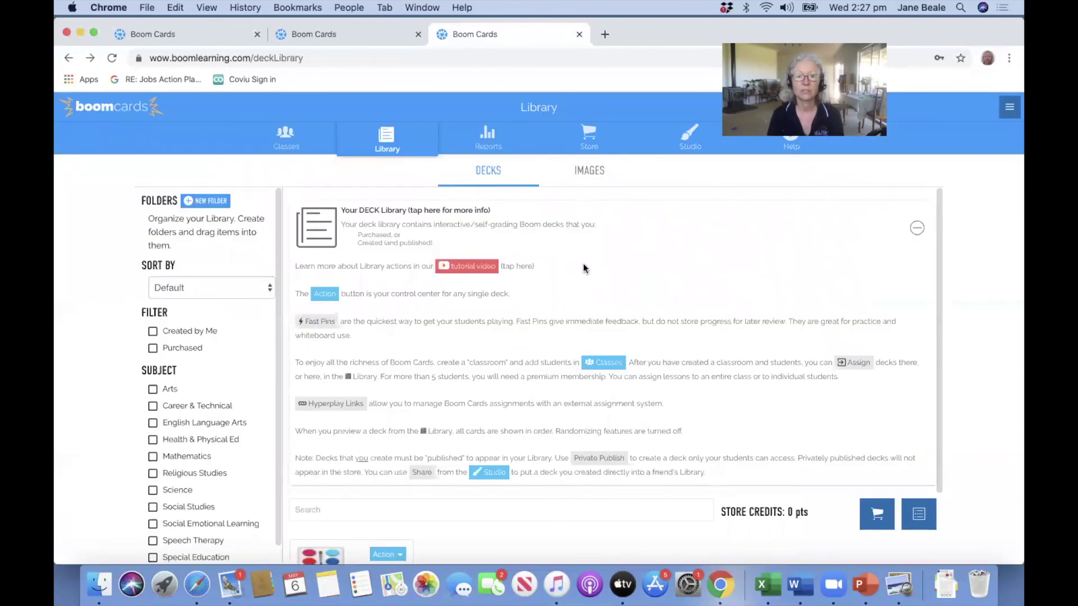
{"action": "left_click", "coordinate": [593, 140]}
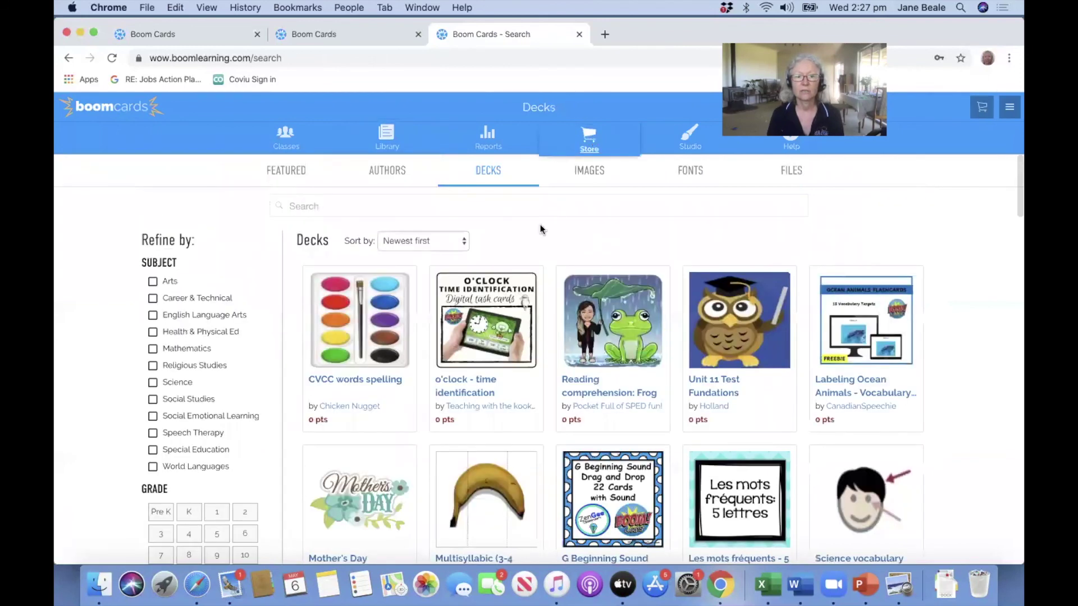
{"action": "left_click", "coordinate": [465, 242]}
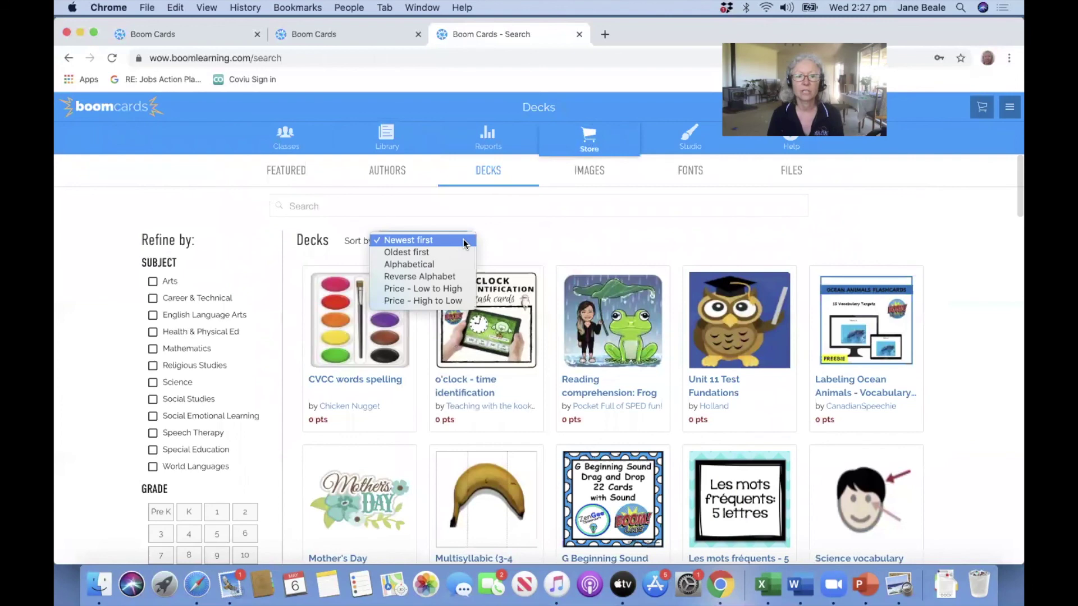
{"action": "left_click", "coordinate": [447, 289]}
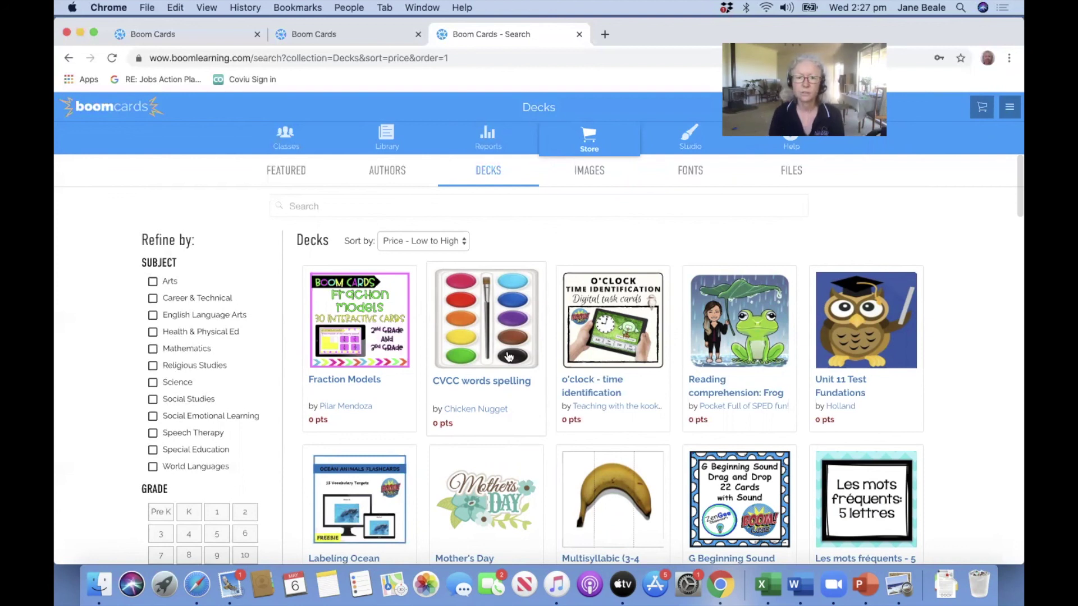
{"action": "scroll", "coordinate": [508, 356], "scroll_direction": "down", "scroll_amount": 3}
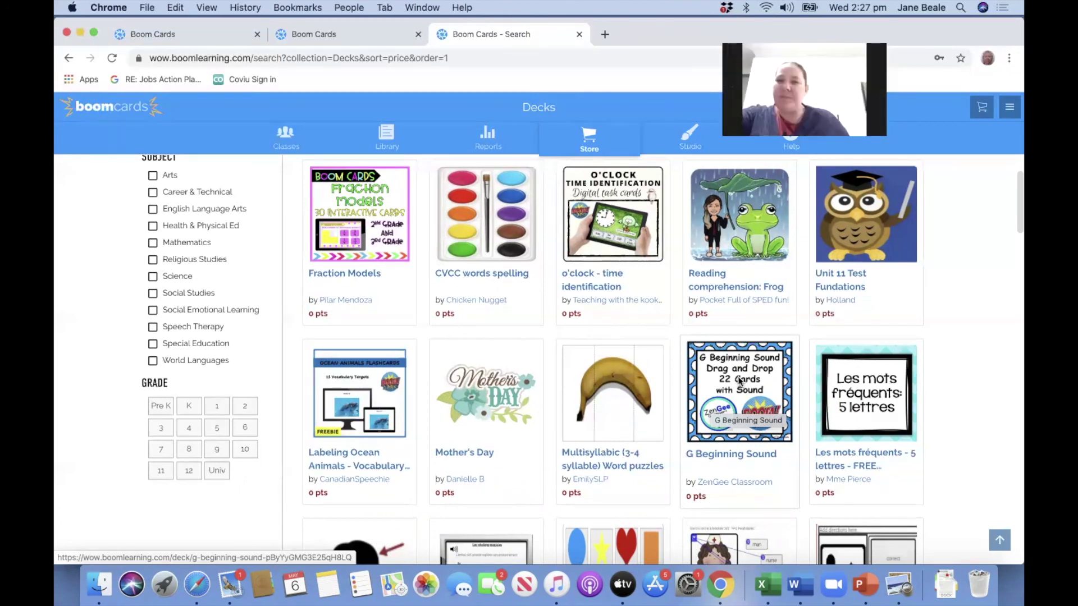
Add the free G Beginning Sound deck to the library and view it beside CVCC words spelling.
{"action": "left_click", "coordinate": [741, 383]}
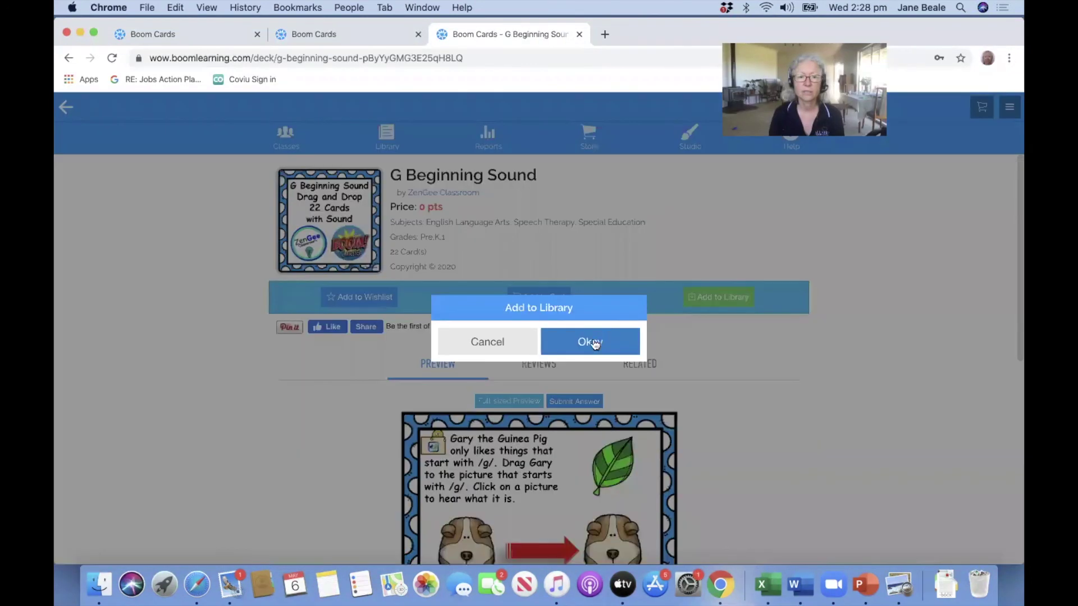
{"action": "left_click", "coordinate": [595, 344]}
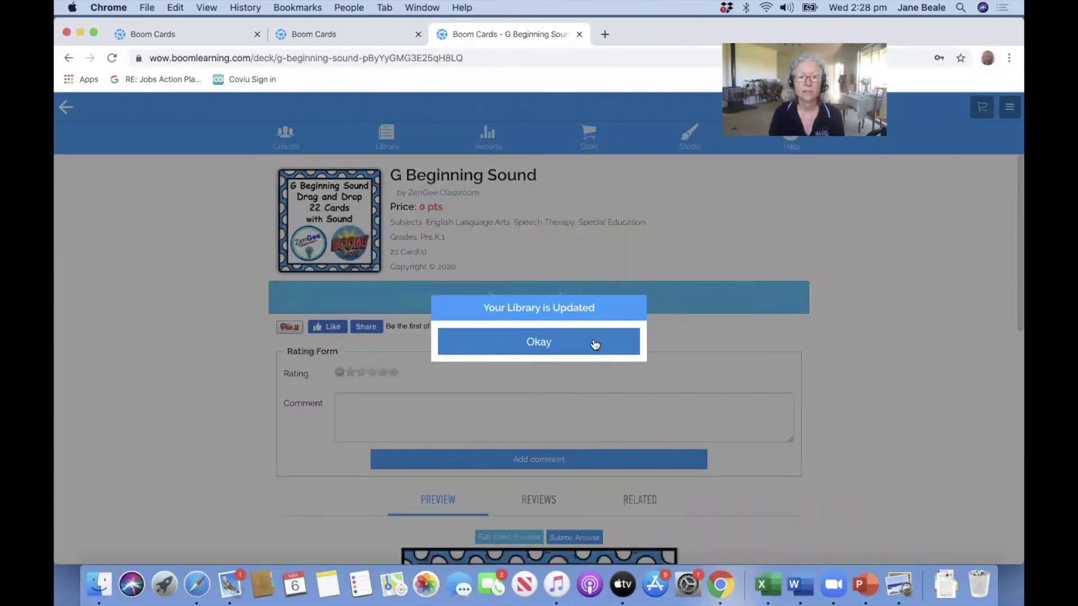
{"action": "left_click", "coordinate": [584, 347]}
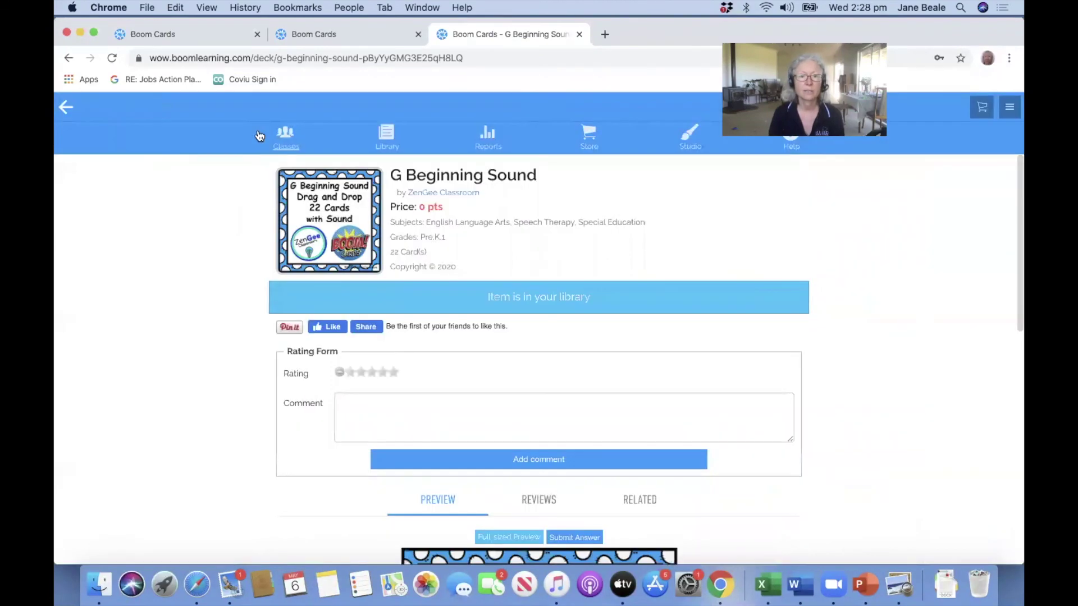
{"action": "left_click", "coordinate": [395, 141]}
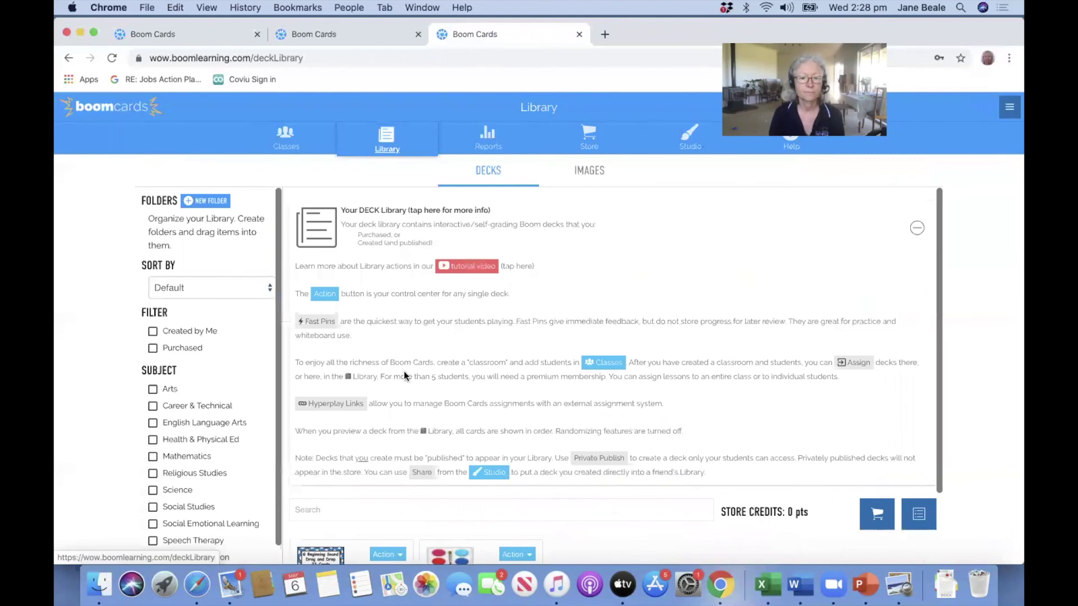
{"action": "scroll", "coordinate": [399, 362], "scroll_direction": "down", "scroll_amount": 3}
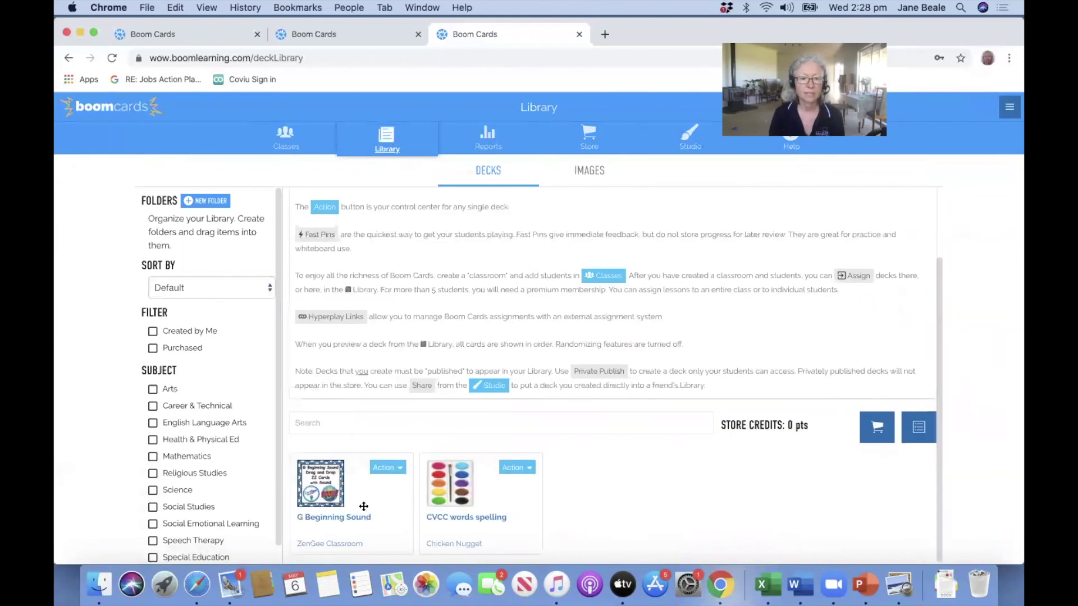
Preview G Beginning Sound, listen to the pictures, and match Gary to the guinea pig on card one.
{"action": "left_click", "coordinate": [318, 515]}
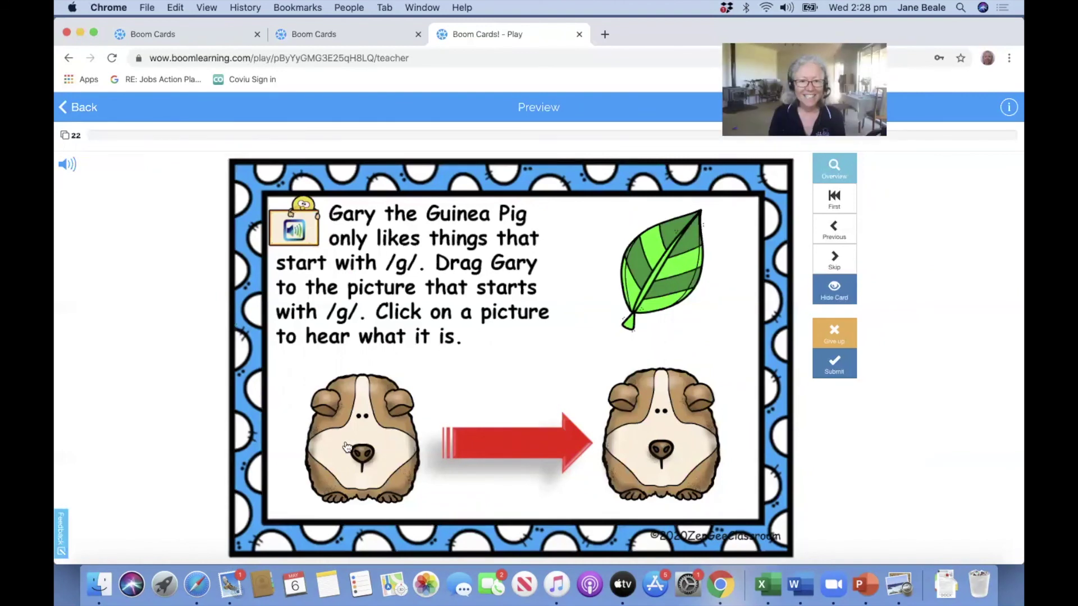
{"action": "left_click", "coordinate": [362, 451]}
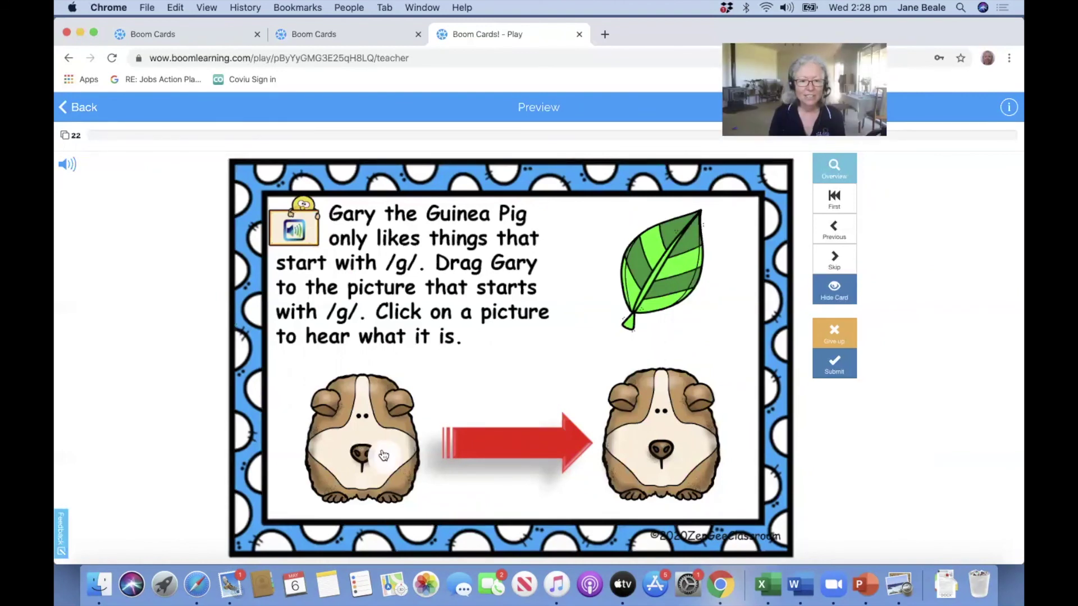
{"action": "left_click", "coordinate": [667, 458]}
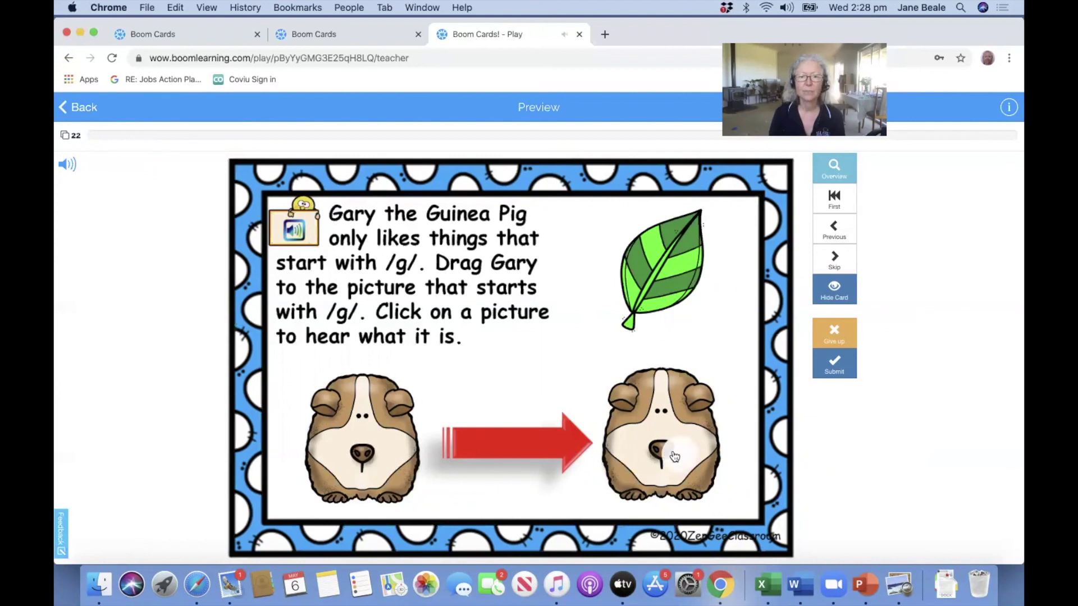
{"action": "left_click", "coordinate": [671, 277]}
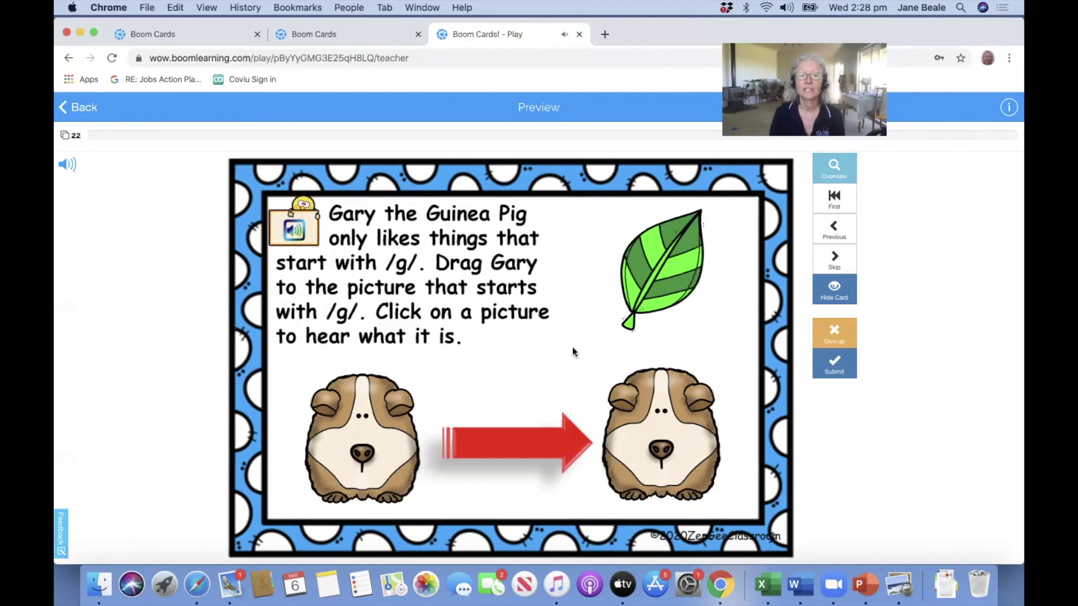
{"action": "left_click_drag", "start_coordinate": [355, 441], "coordinate": [658, 438]}
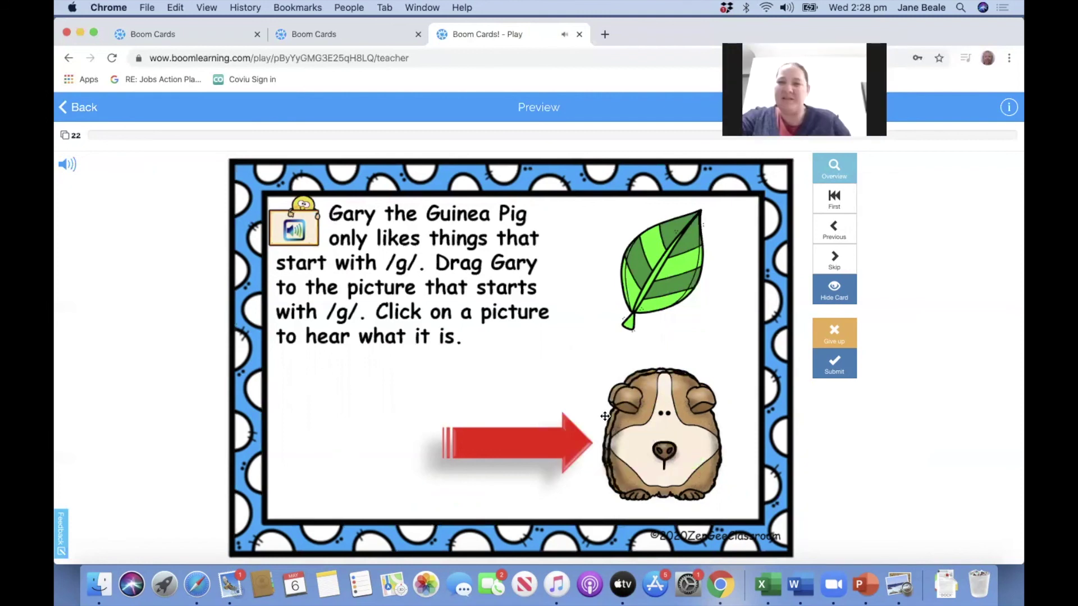
{"action": "left_click", "coordinate": [830, 364]}
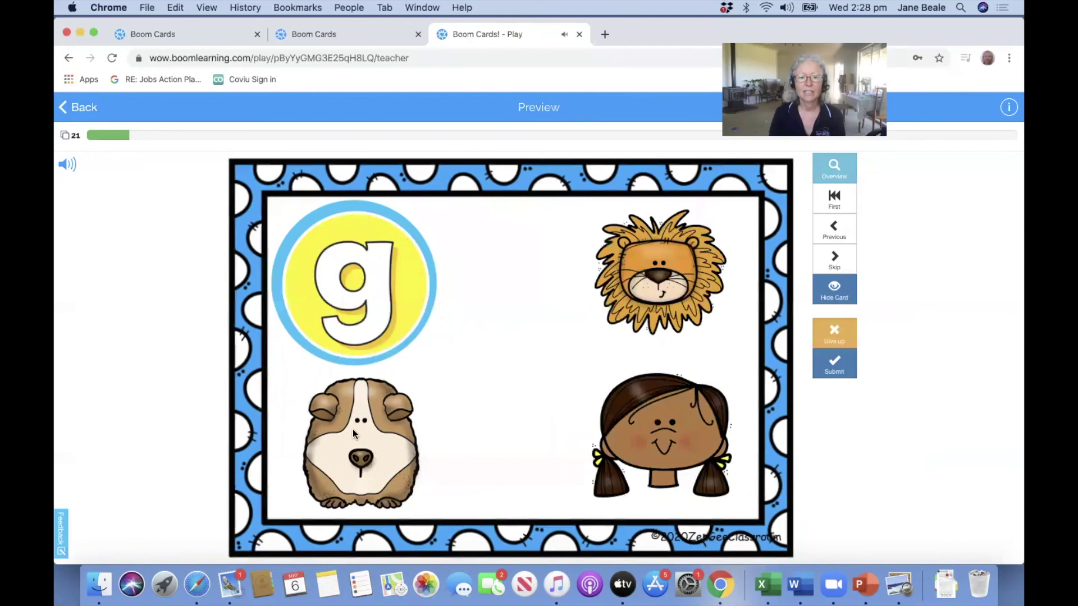
Match Gary to the girl, glove, popcorn (wrong) and golf club cards, then quit the preview.
{"action": "left_click_drag", "start_coordinate": [354, 434], "coordinate": [659, 432]}
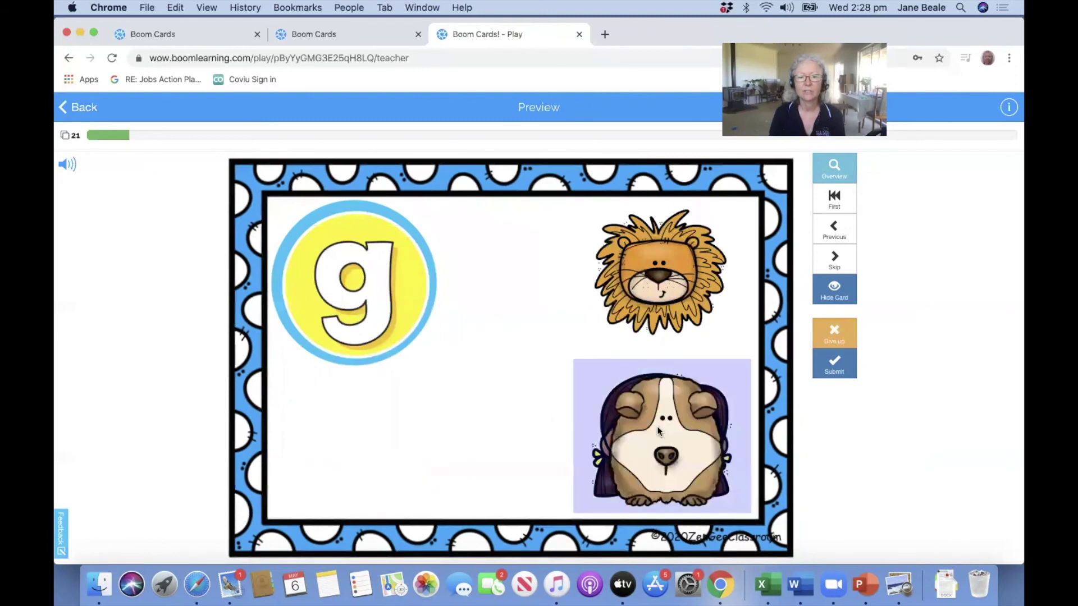
{"action": "left_click", "coordinate": [836, 361]}
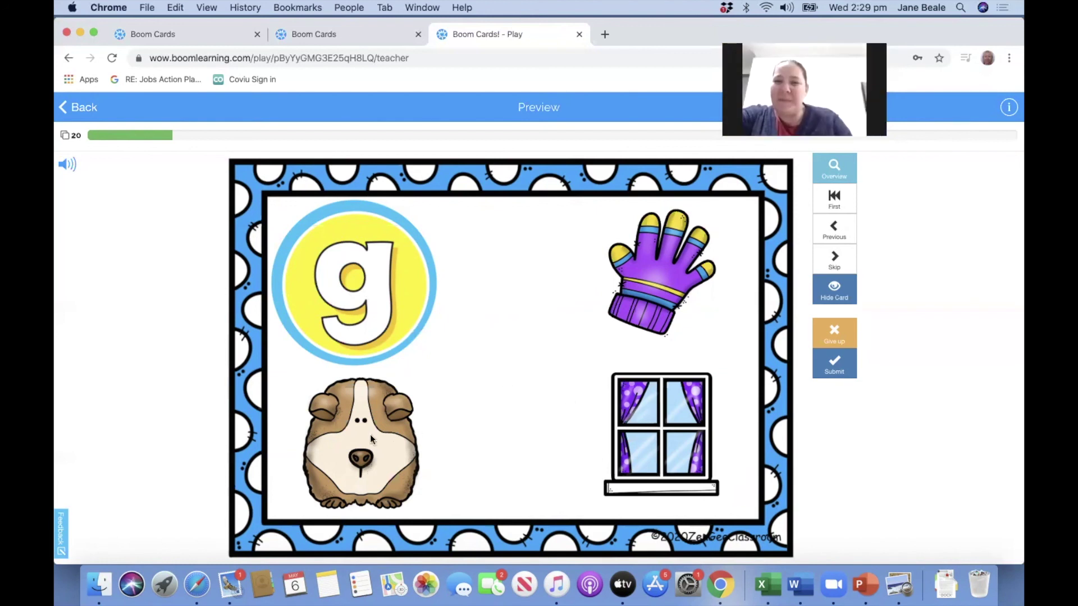
{"action": "left_click_drag", "start_coordinate": [371, 439], "coordinate": [647, 283]}
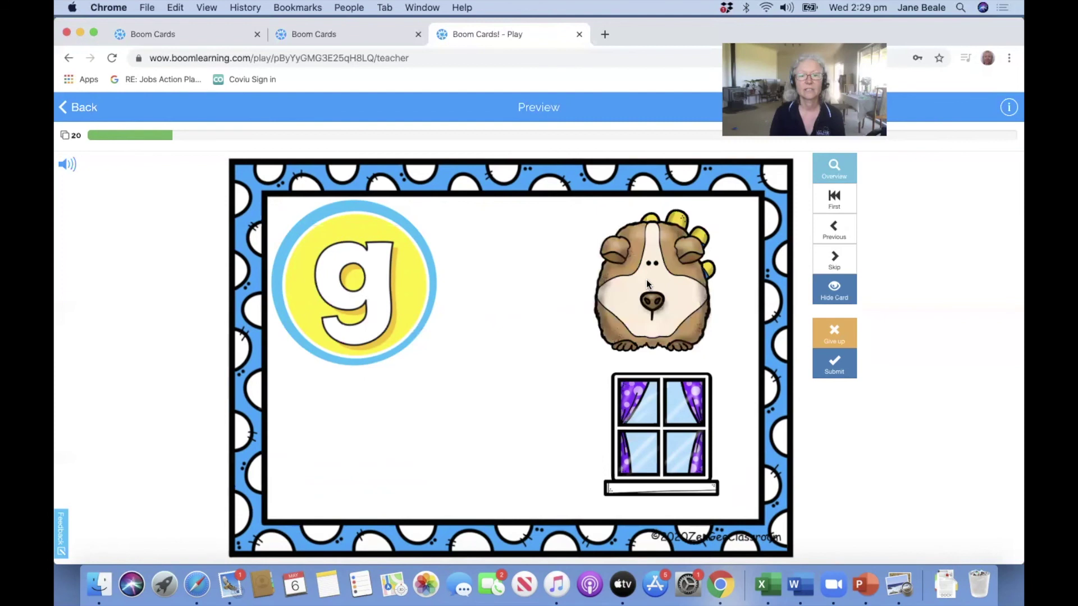
{"action": "left_click", "coordinate": [834, 362]}
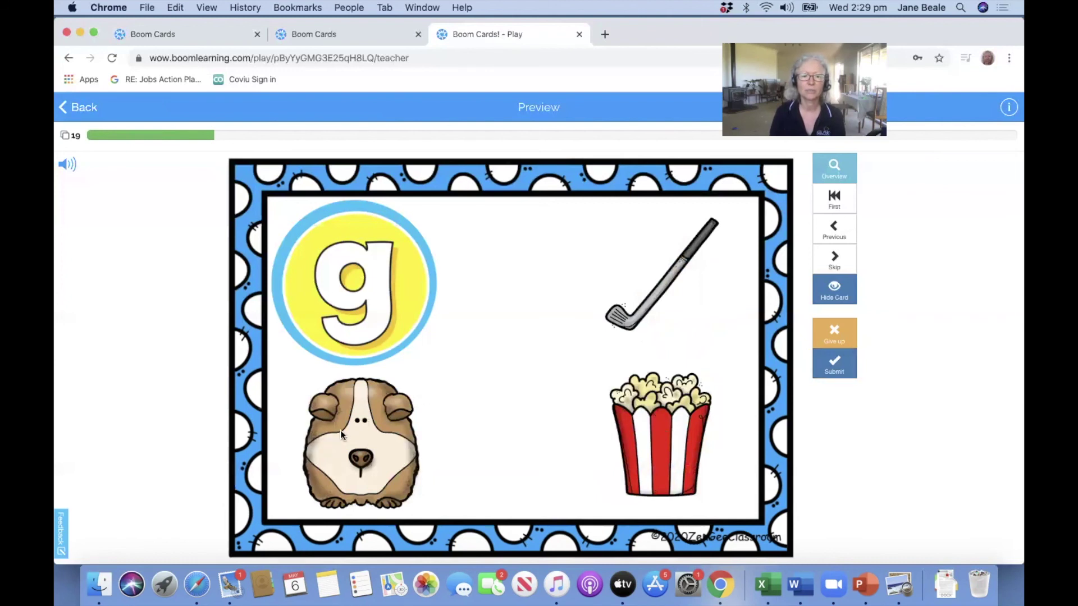
{"action": "left_click_drag", "start_coordinate": [341, 434], "coordinate": [630, 423]}
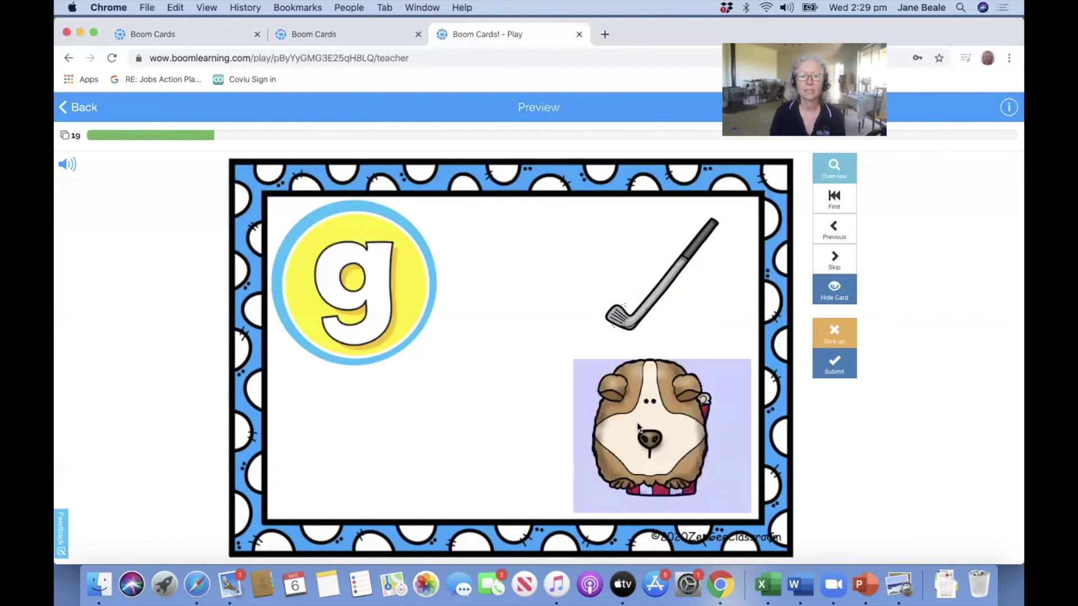
{"action": "left_click", "coordinate": [838, 369]}
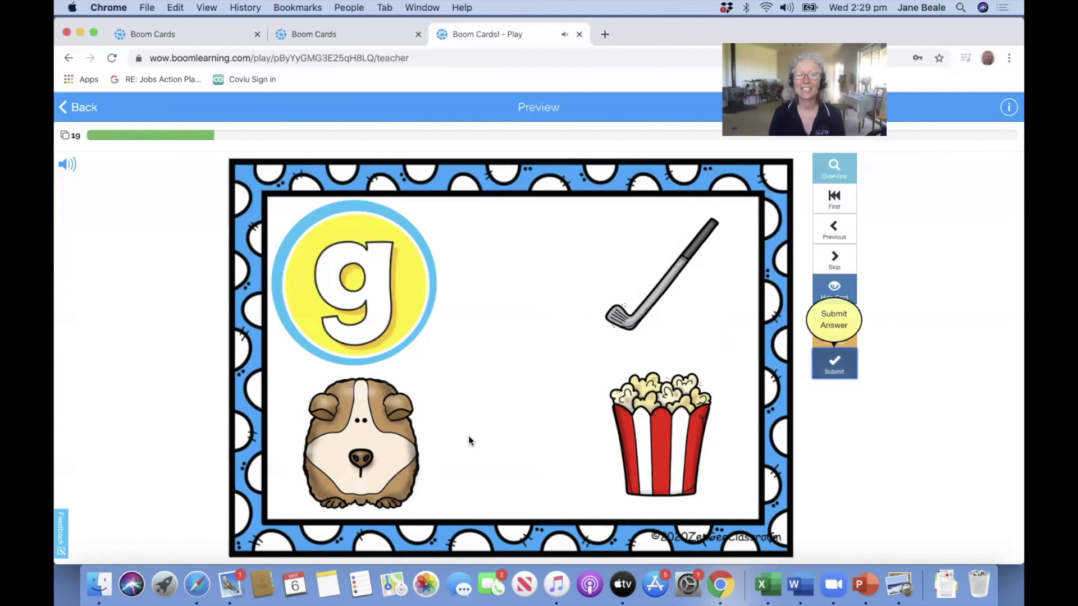
{"action": "left_click_drag", "start_coordinate": [393, 454], "coordinate": [623, 335]}
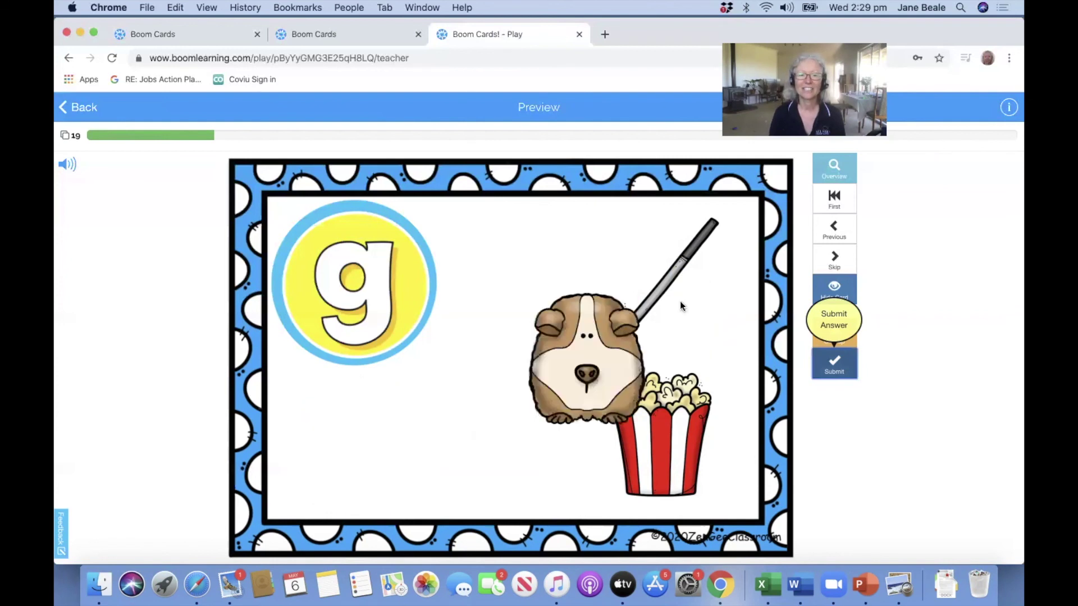
{"action": "left_click", "coordinate": [837, 364]}
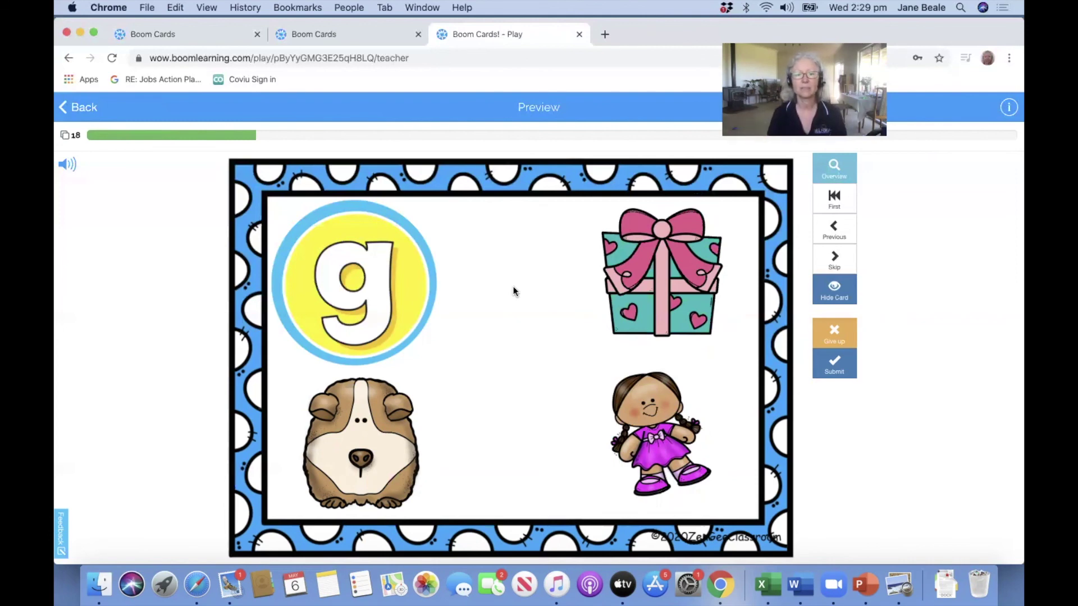
{"action": "left_click", "coordinate": [69, 117]}
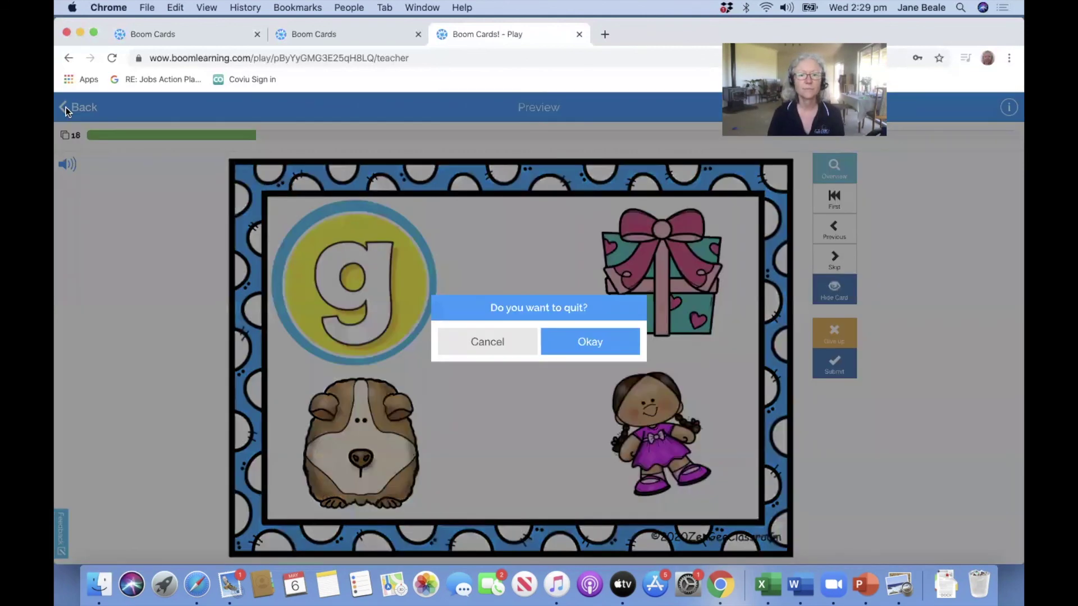
{"action": "left_click", "coordinate": [595, 341]}
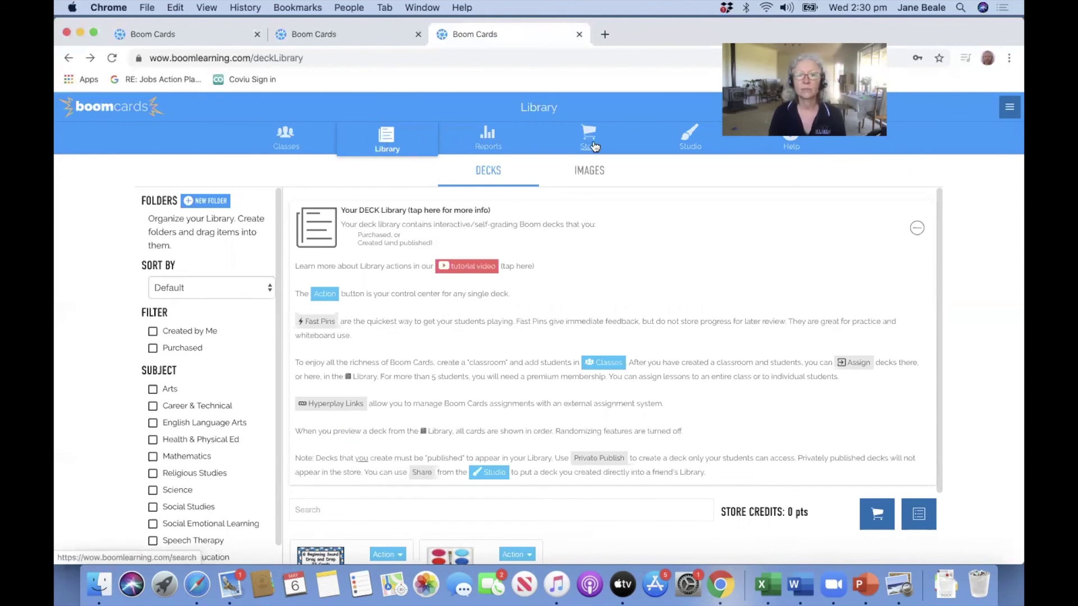
Go to the Studio page and scroll down to its Customer Dashboard and Asset Managers sections.
{"action": "left_click", "coordinate": [688, 147]}
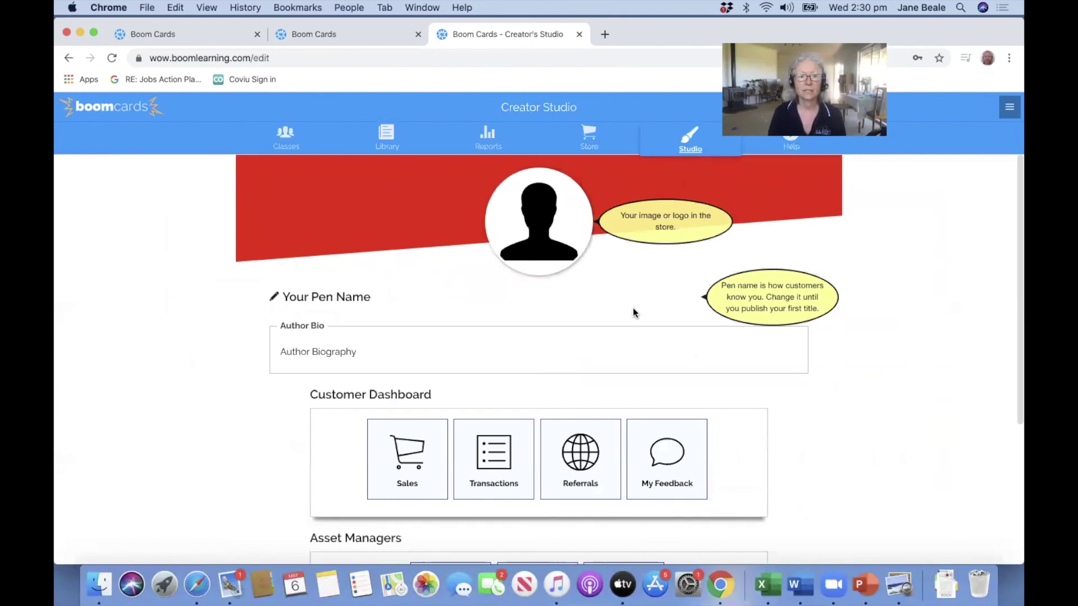
{"action": "scroll", "coordinate": [633, 309], "scroll_direction": "down", "scroll_amount": 2}
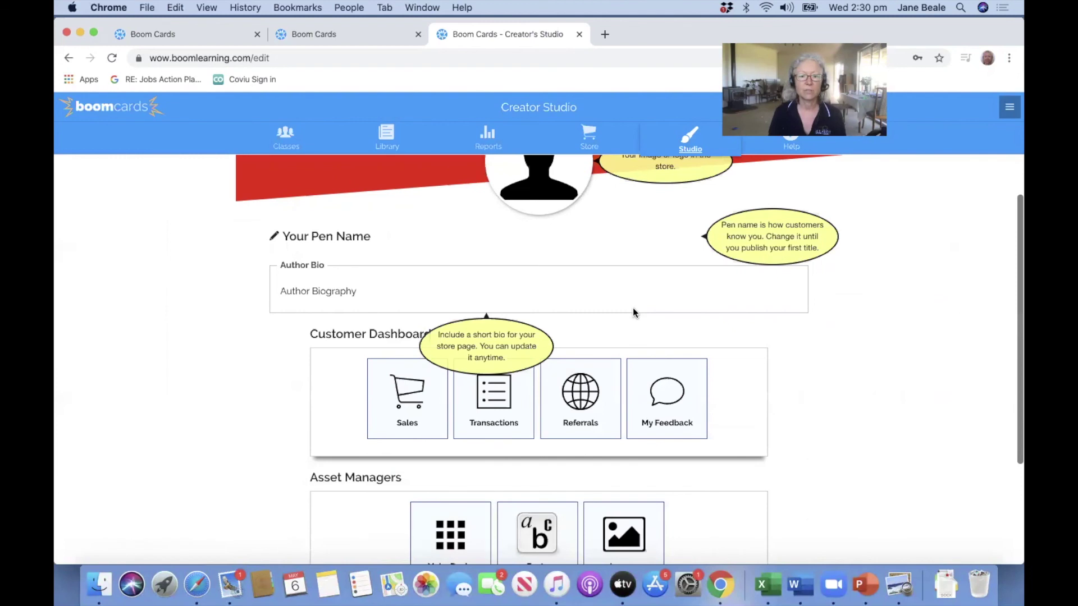
{"action": "scroll", "coordinate": [632, 308], "scroll_direction": "down", "scroll_amount": 5}
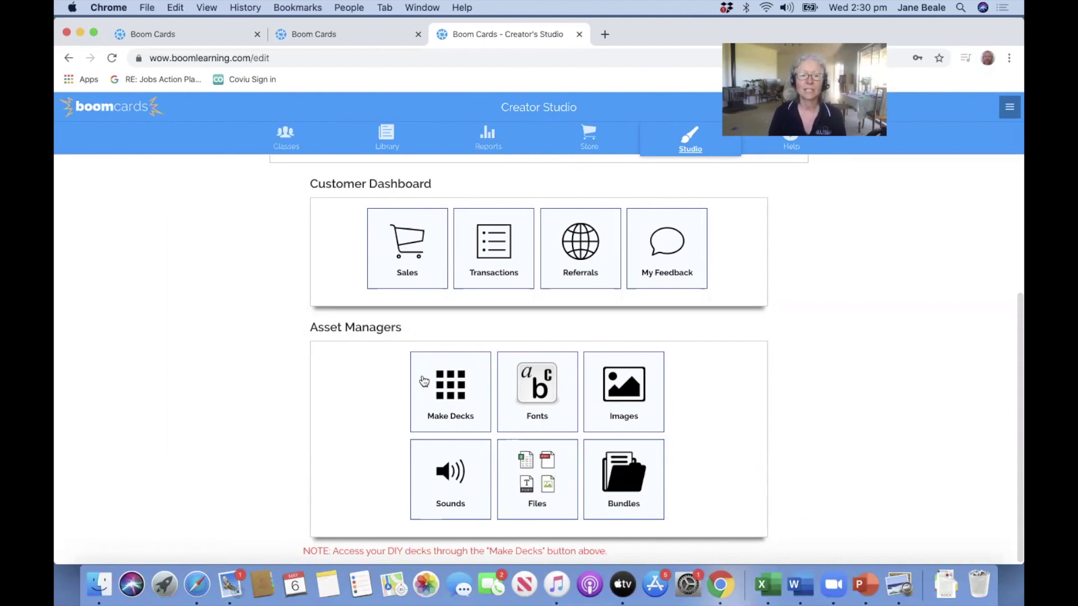
From Make Decks, start a new deck and enter a first pen name at the prompt.
{"action": "left_click", "coordinate": [451, 395]}
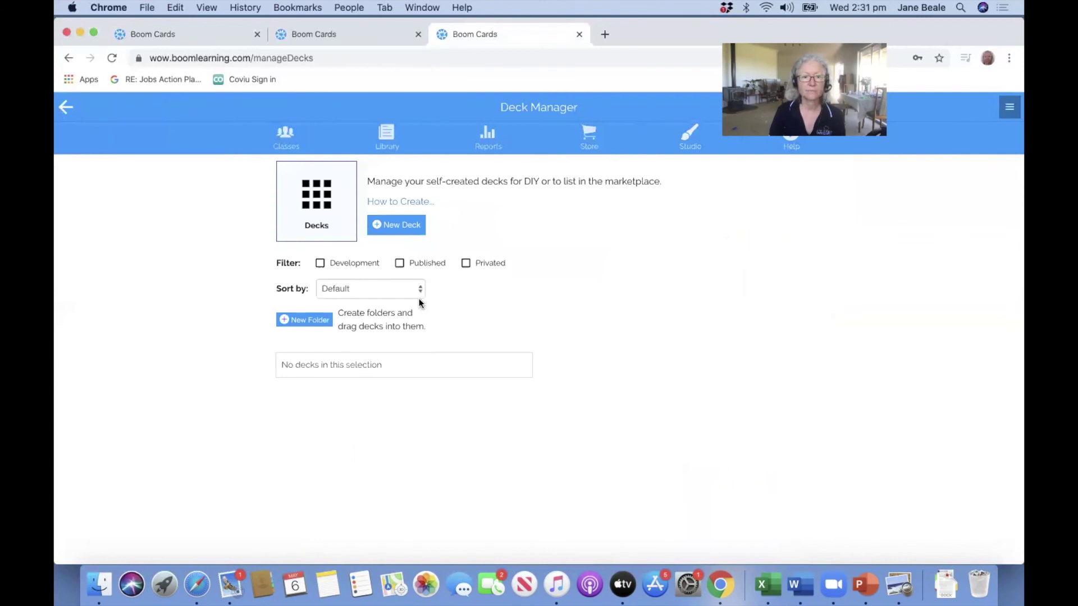
{"action": "left_click", "coordinate": [399, 230]}
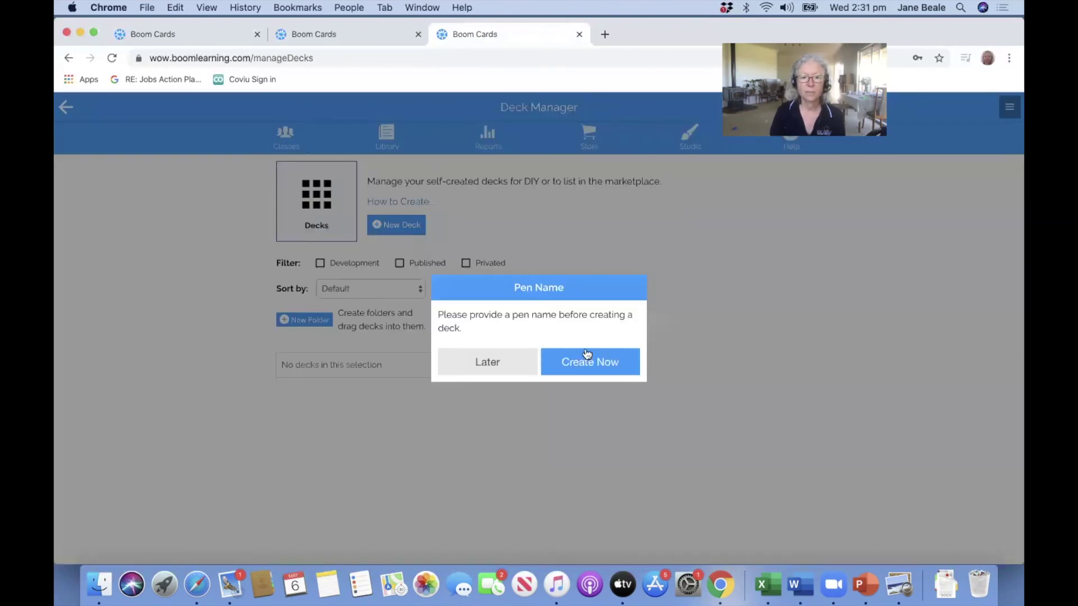
{"action": "left_click", "coordinate": [587, 354]}
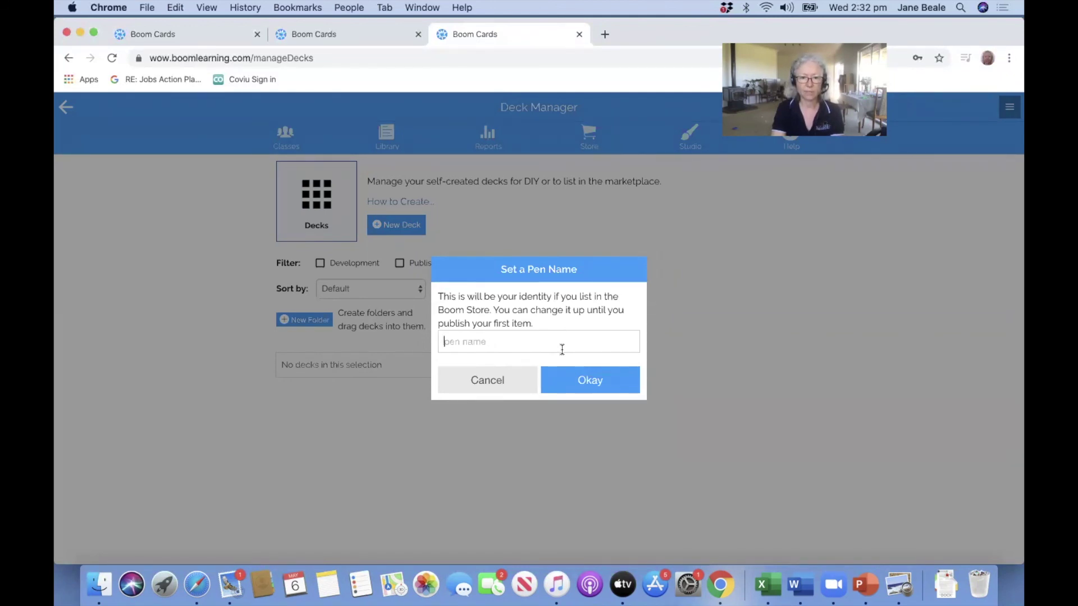
{"action": "type", "text": "Jane"}
{"action": "key", "text": "Return"}
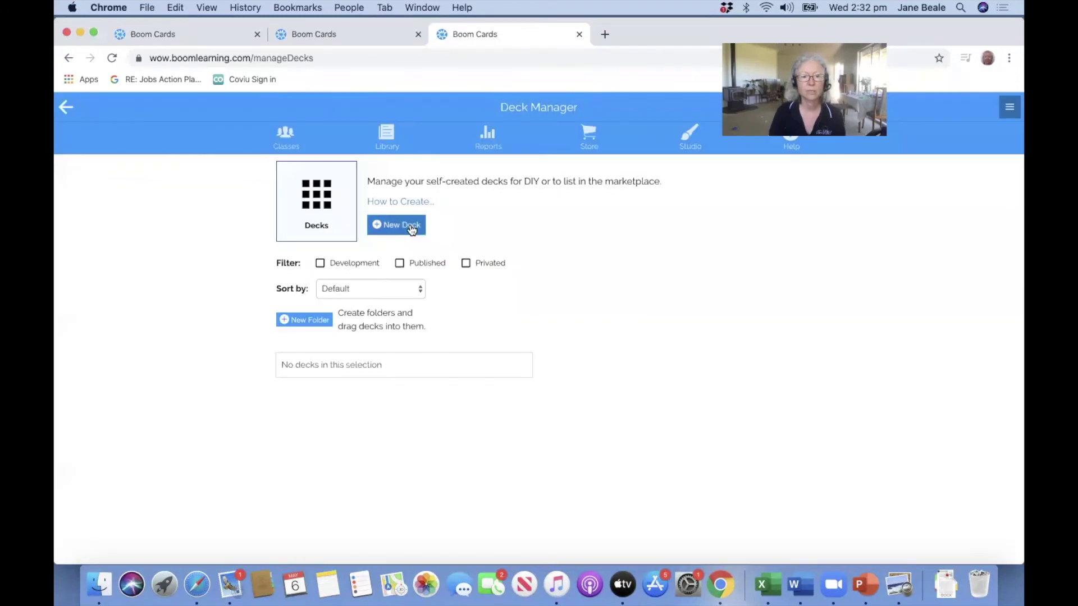
Save the author's full pen name and start the new deck in Deck Manager.
{"action": "left_click", "coordinate": [408, 227]}
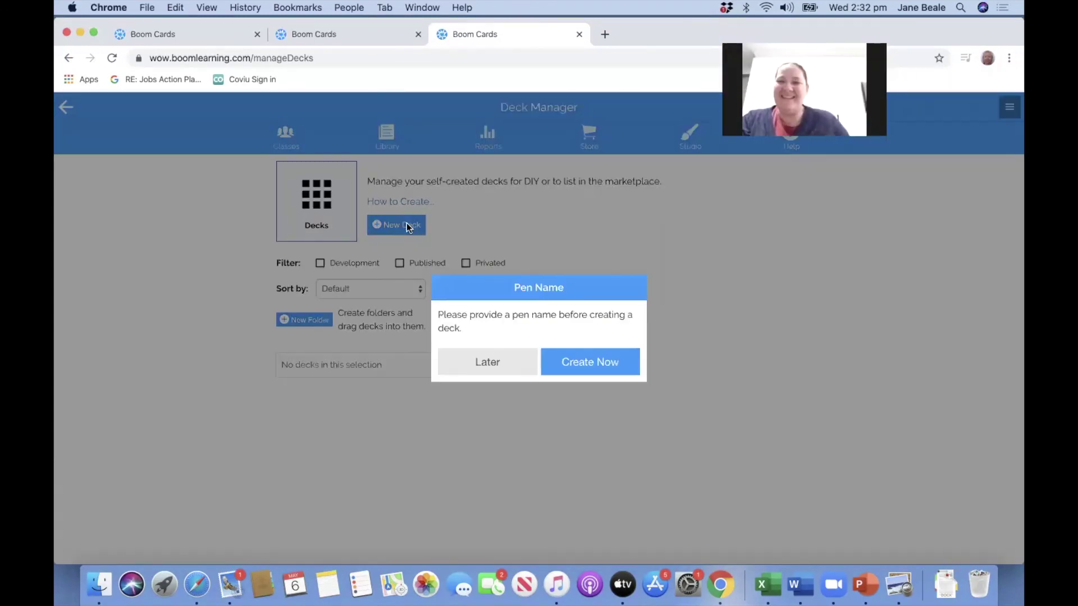
{"action": "left_click", "coordinate": [585, 359]}
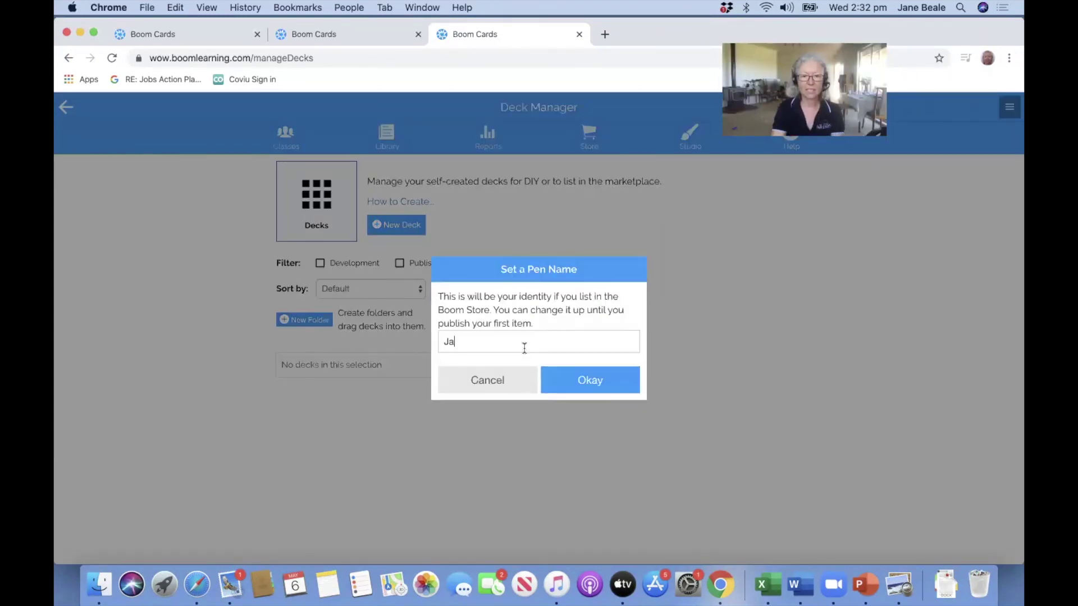
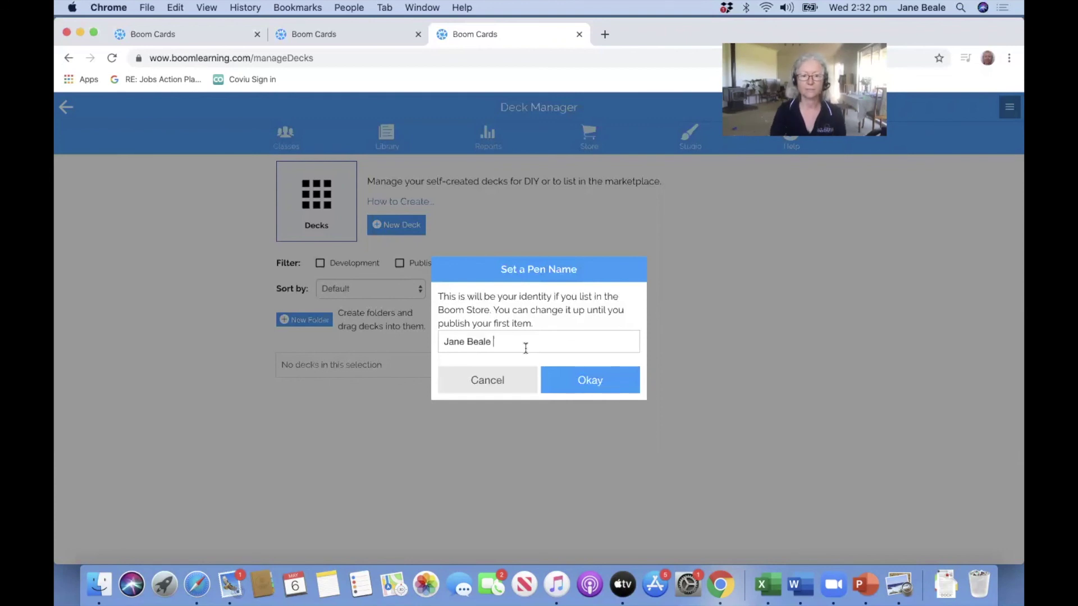
{"action": "left_click", "coordinate": [585, 379]}
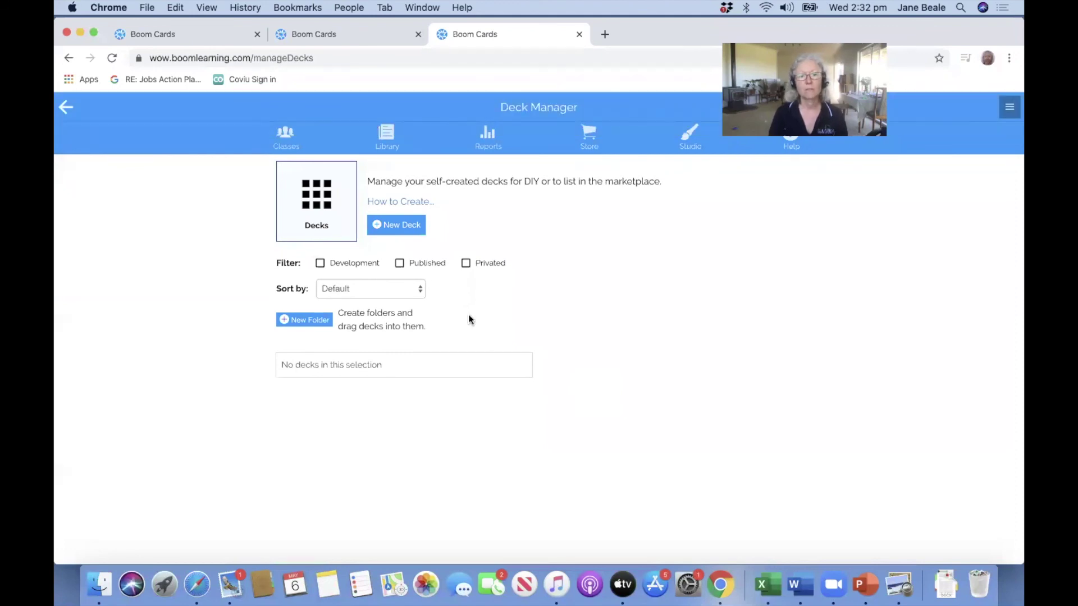
{"action": "left_click", "coordinate": [402, 225]}
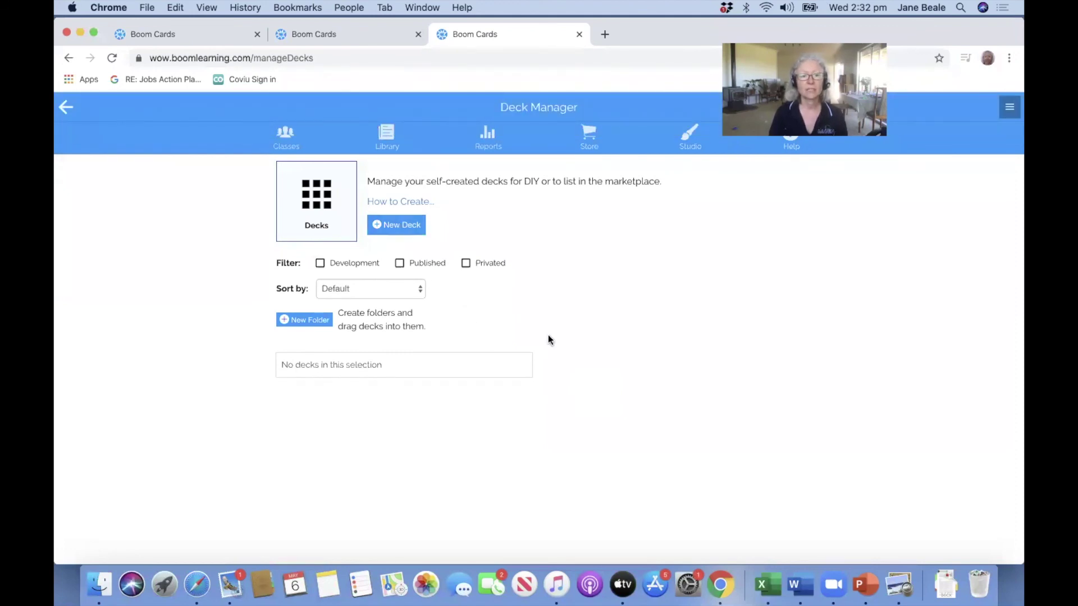